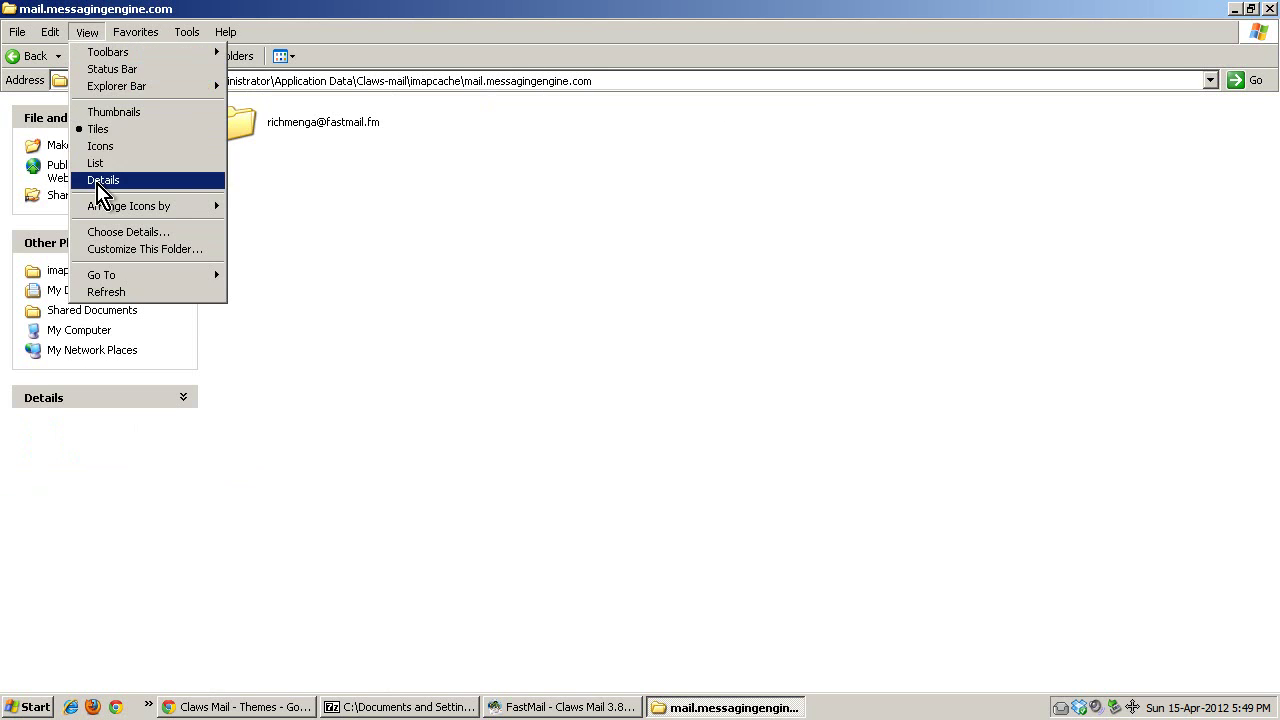
Open the account folder and its INBOX subfolder in the mail.messagingengine.com cache, showing the contents in Details view.
{"action": "left_click", "coordinate": [100, 182]}
{"action": "double_click", "coordinate": [234, 120]}
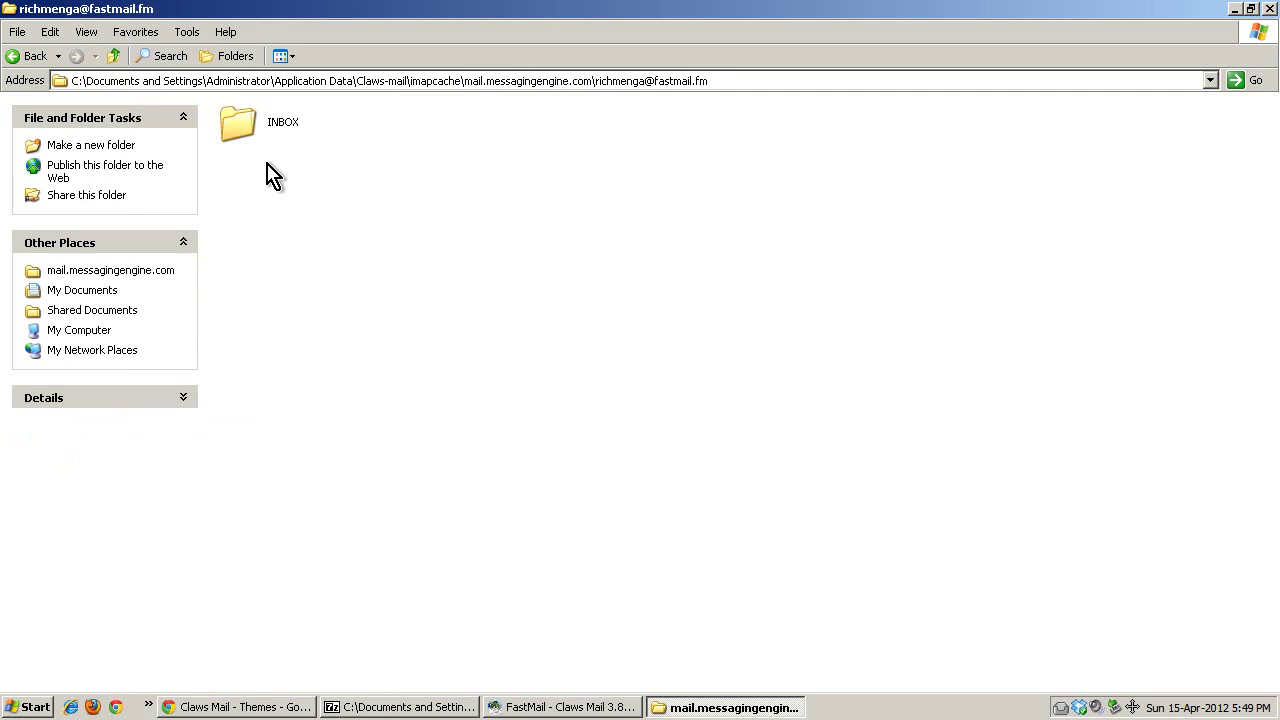
{"action": "left_click", "coordinate": [80, 33]}
{"action": "left_click", "coordinate": [103, 180]}
{"action": "double_click", "coordinate": [228, 123]}
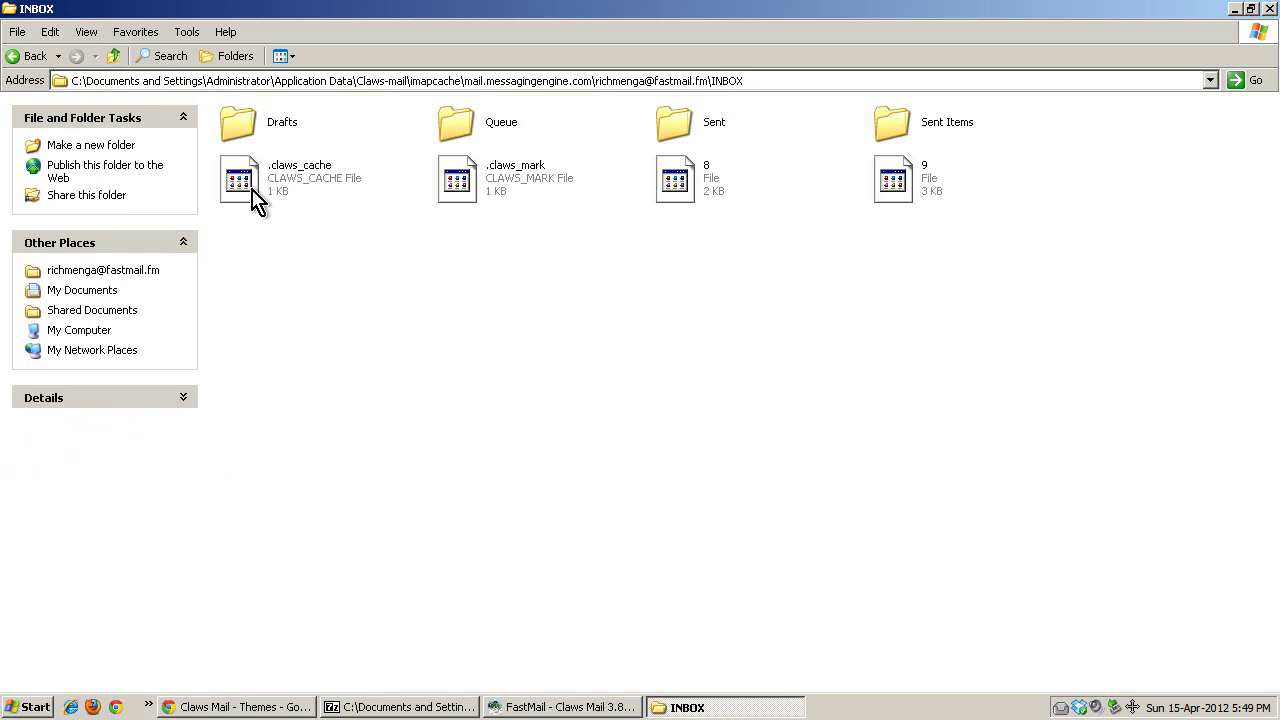
{"action": "left_click", "coordinate": [86, 32]}
{"action": "left_click", "coordinate": [103, 180]}
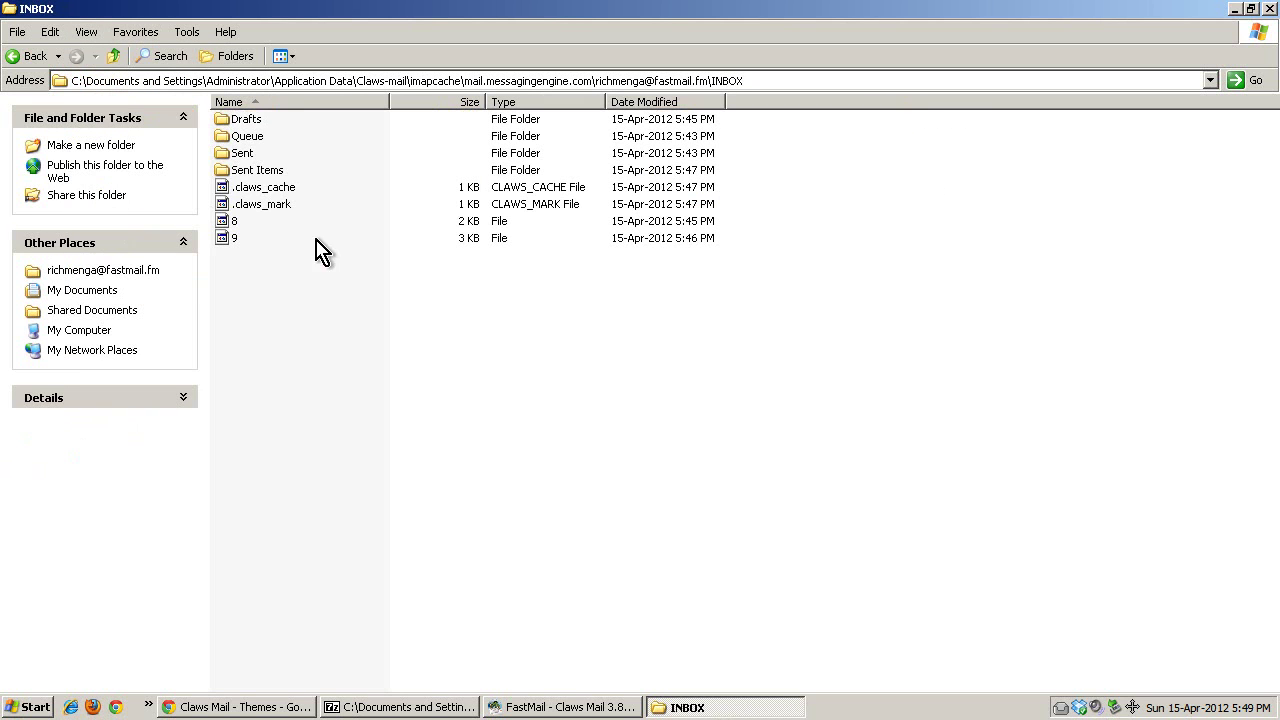
Examine the cached message files 8 and 9 in the INBOX folder.
{"action": "mouse_move", "coordinate": [340, 222]}
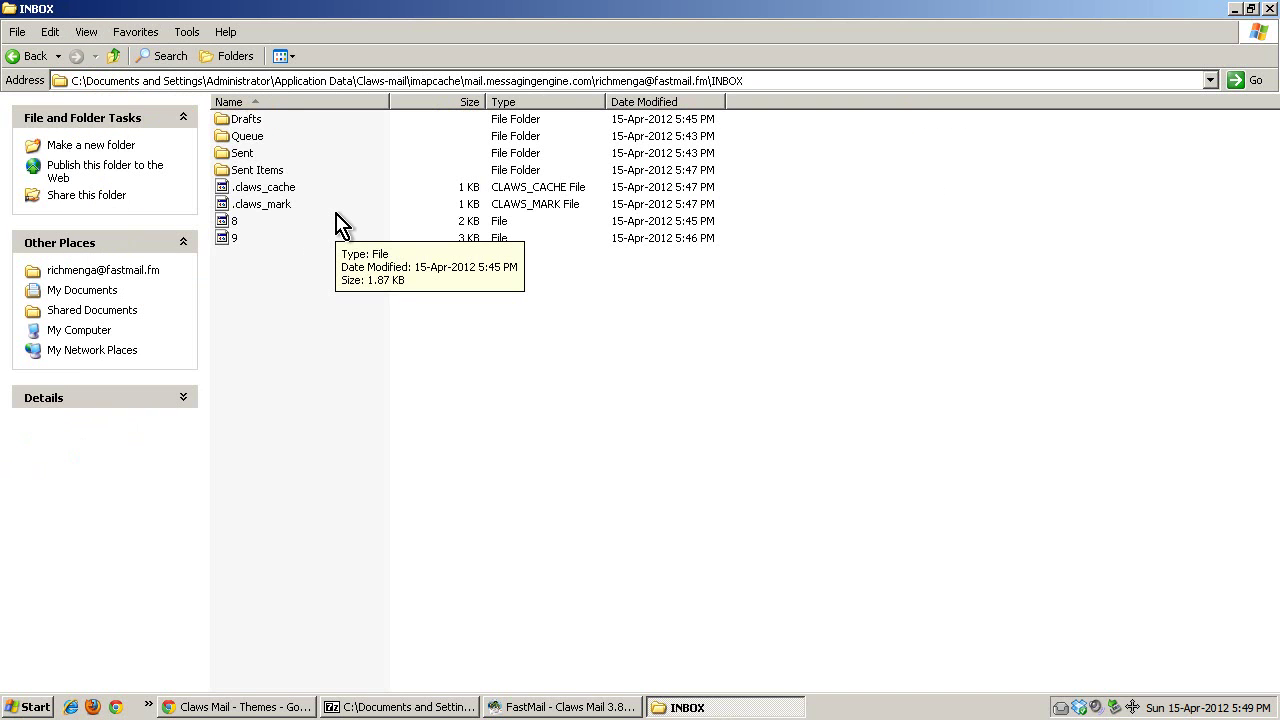
{"action": "left_click", "coordinate": [229, 238]}
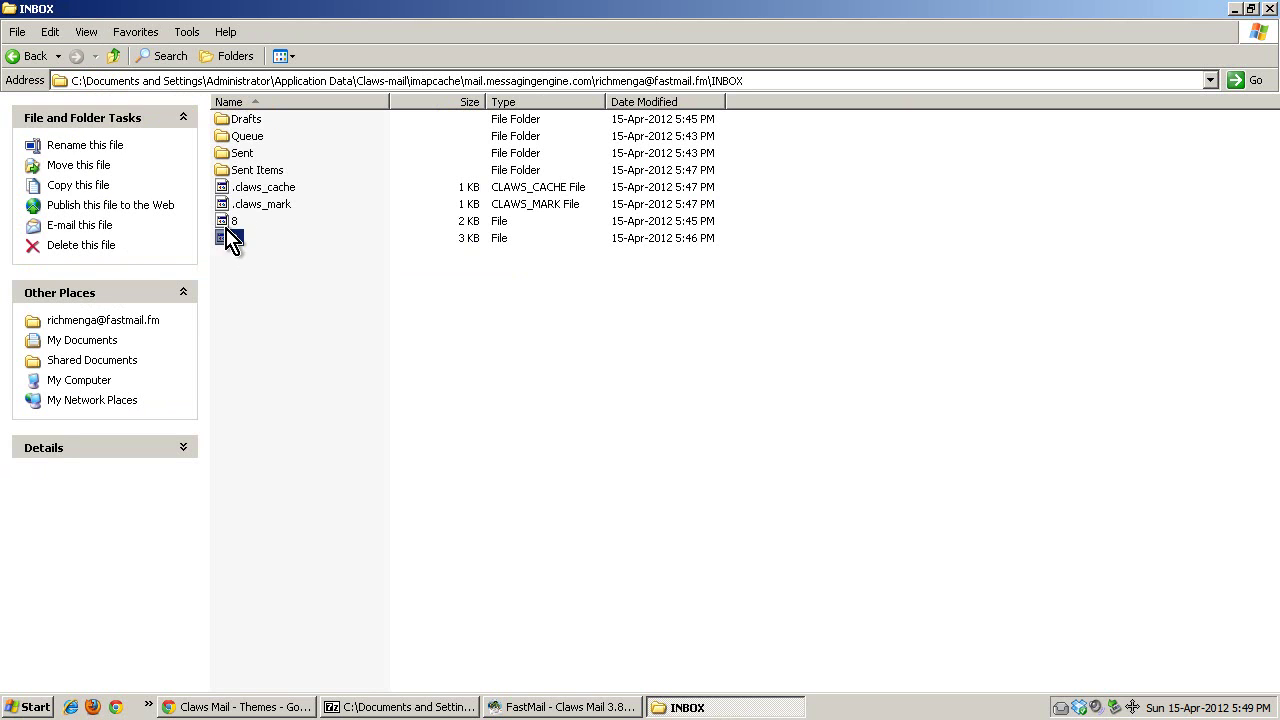
{"action": "left_click", "coordinate": [28, 56]}
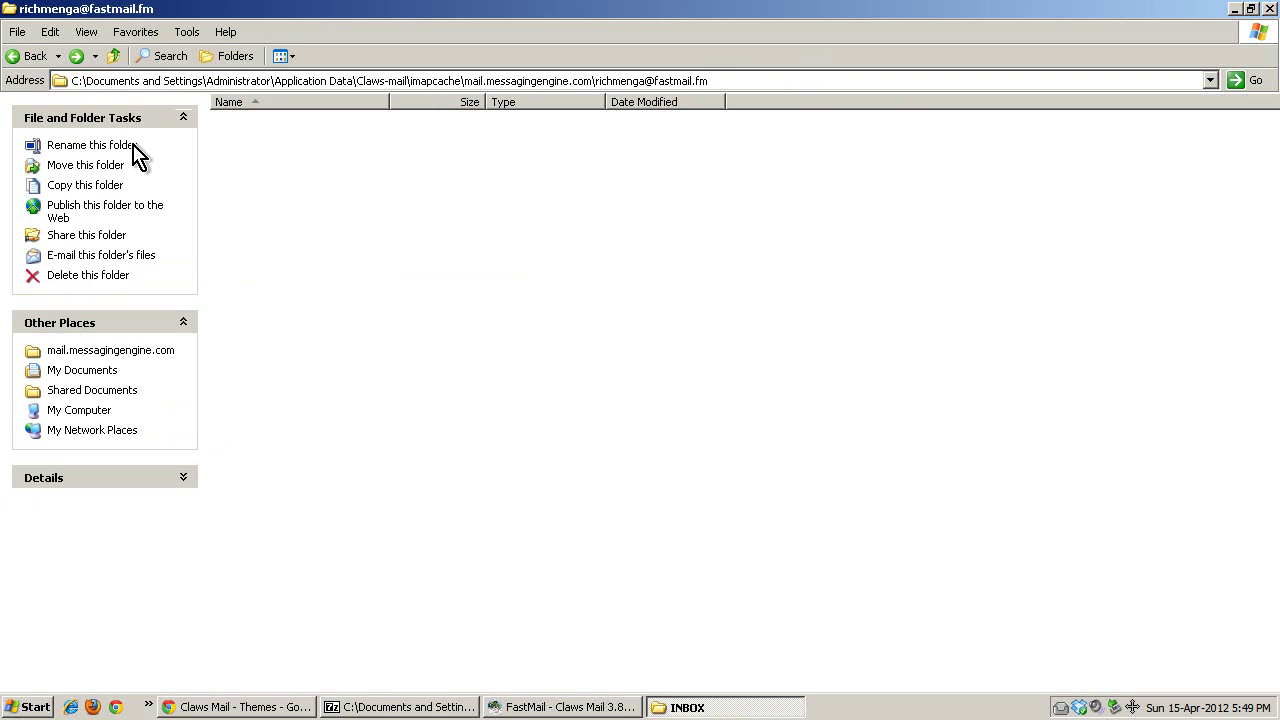
{"action": "double_click", "coordinate": [242, 120]}
{"action": "left_click", "coordinate": [230, 221]}
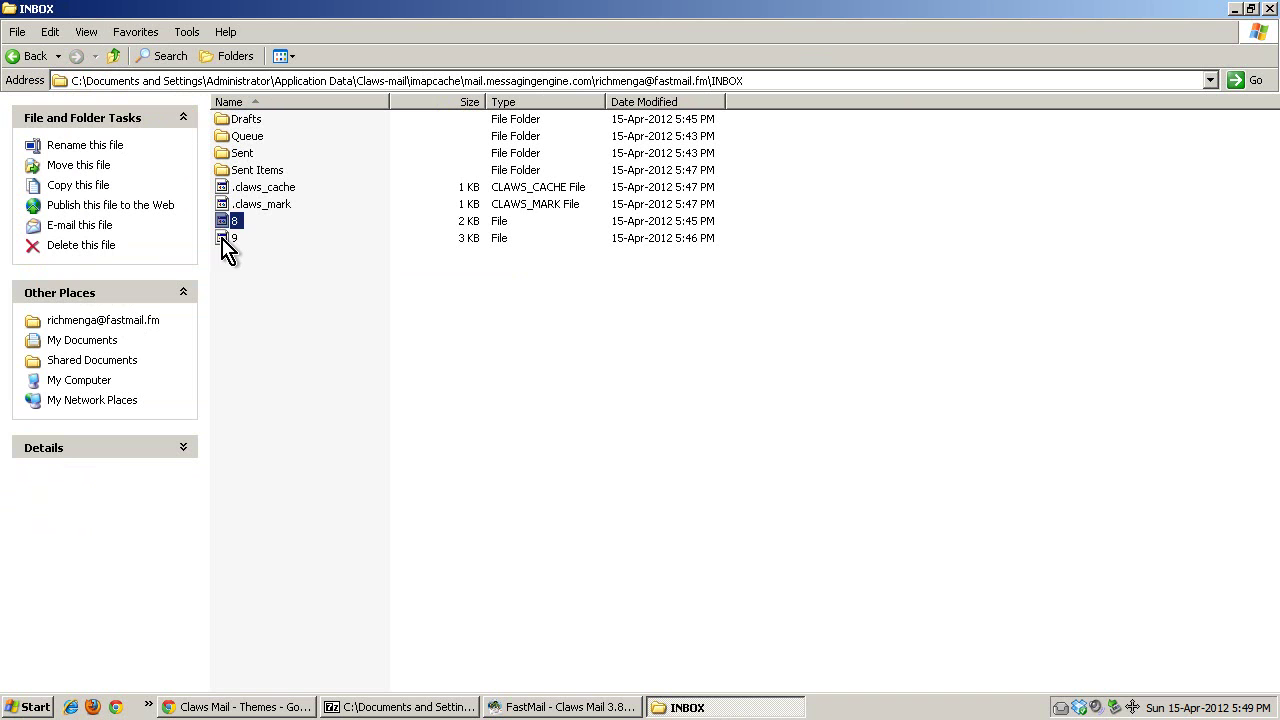
{"action": "left_click", "coordinate": [224, 239]}
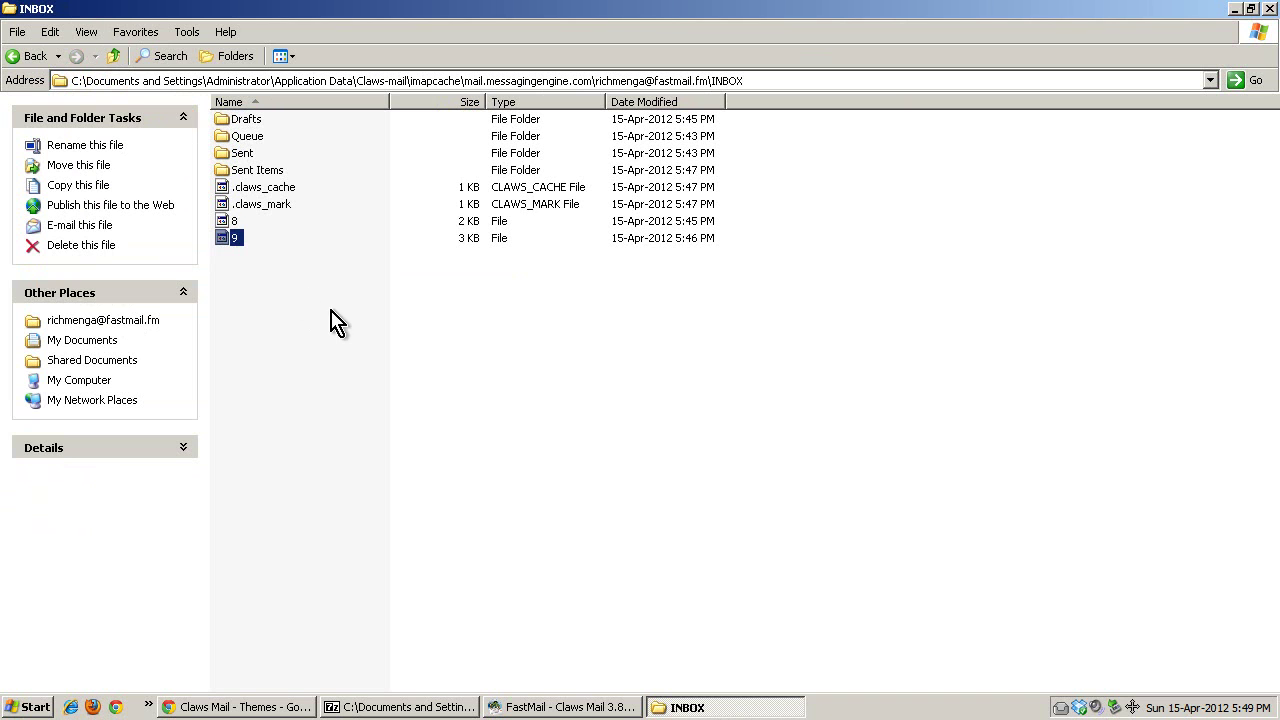
Close the background window titled with the C:\Documents and Settings path.
{"action": "left_click", "coordinate": [370, 710]}
{"action": "left_click", "coordinate": [375, 707]}
{"action": "right_click", "coordinate": [420, 700]}
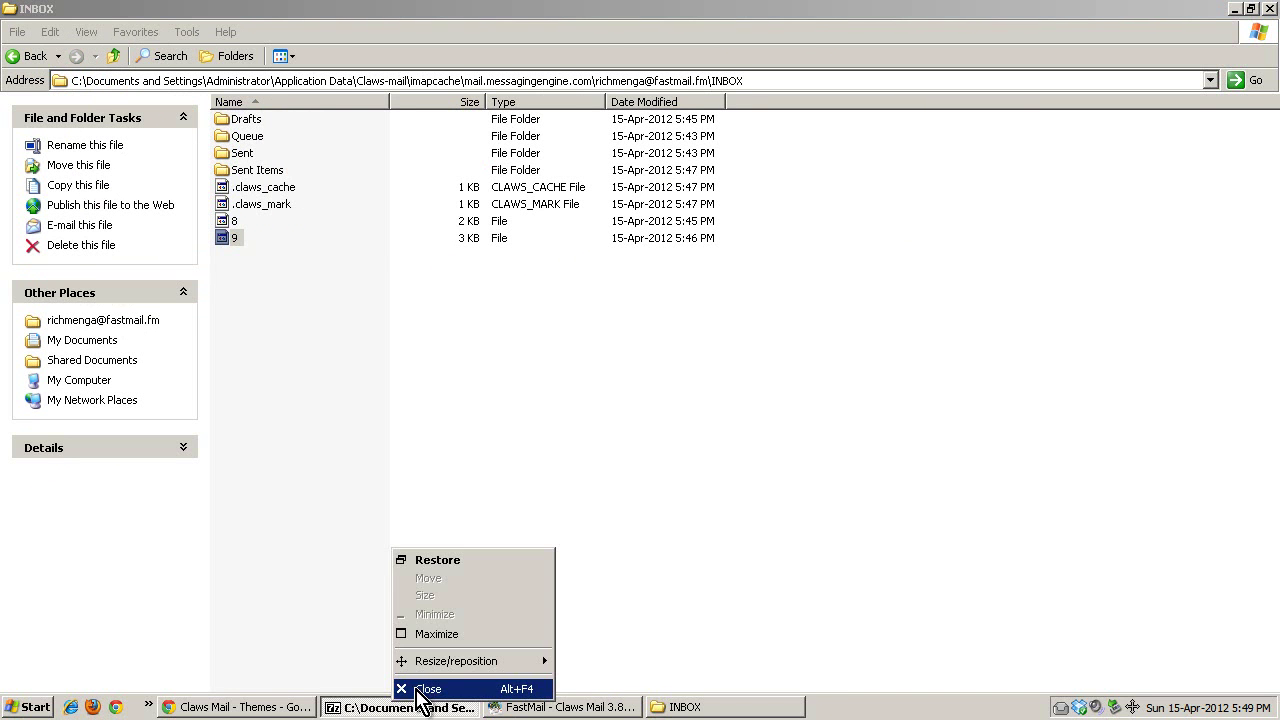
{"action": "left_click", "coordinate": [416, 689]}
Switch to Claws Mail and view the "test from claws mail" message and its reply in the INBOX.
{"action": "left_click", "coordinate": [395, 700]}
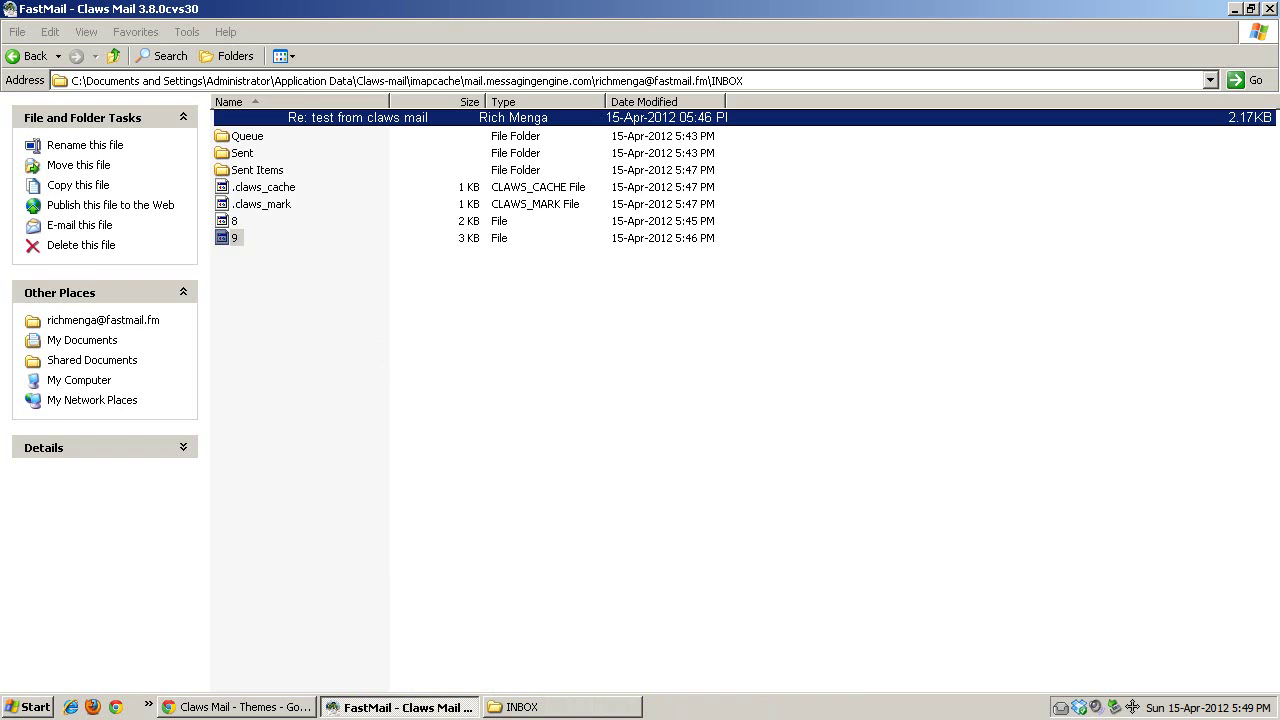
{"action": "left_click", "coordinate": [312, 138]}
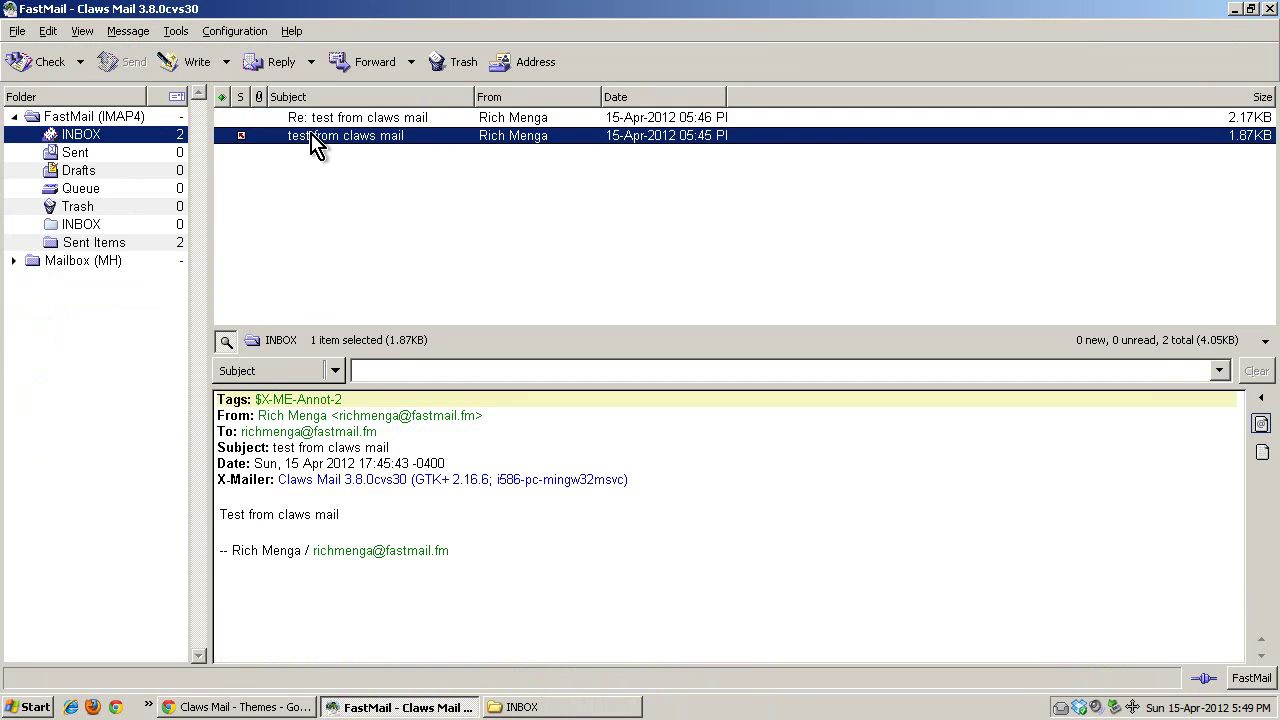
{"action": "left_click", "coordinate": [310, 120]}
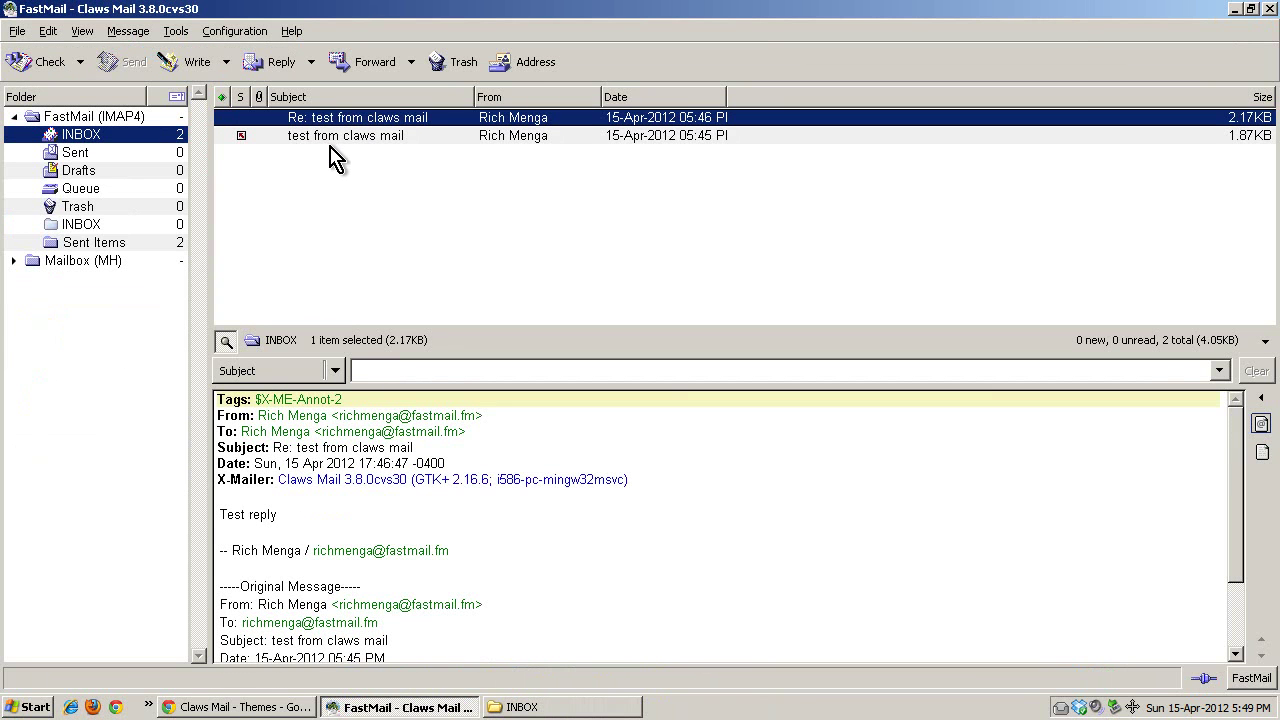
Add the Number column to the displayed columns of the message list.
{"action": "left_click", "coordinate": [82, 32]}
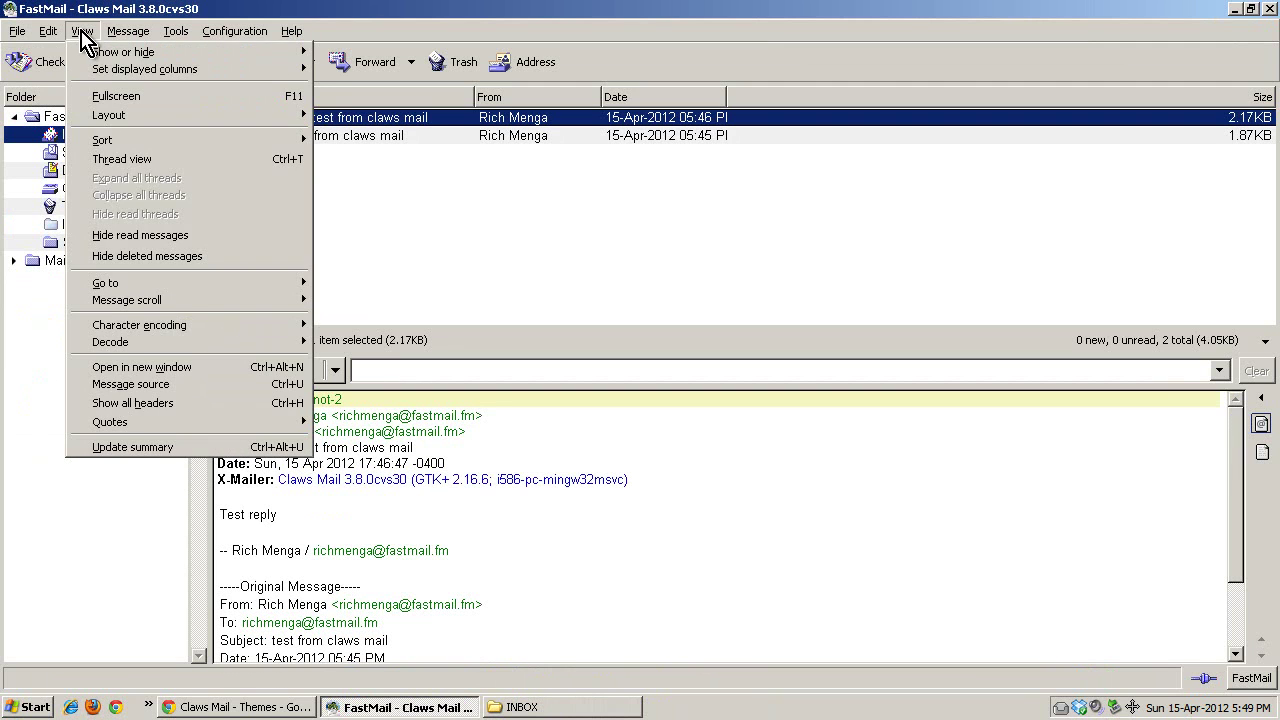
{"action": "left_click", "coordinate": [82, 32]}
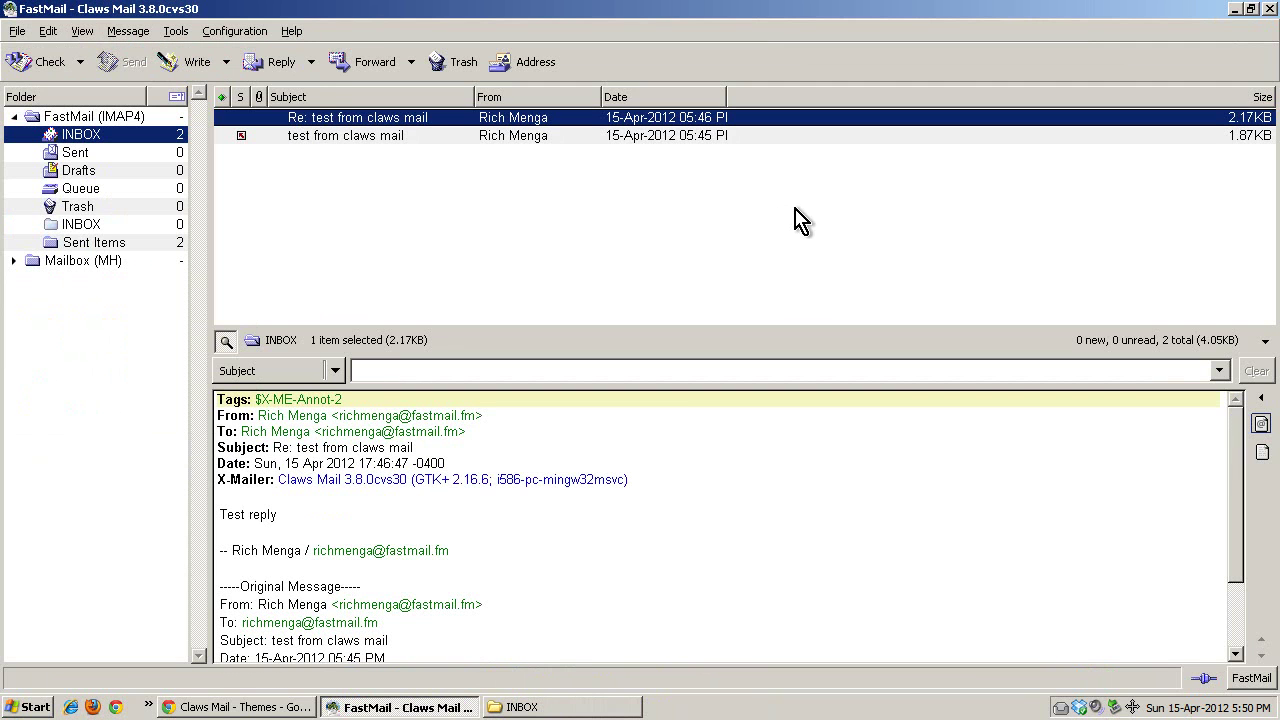
{"action": "left_click", "coordinate": [82, 31]}
{"action": "mouse_move", "coordinate": [212, 57]}
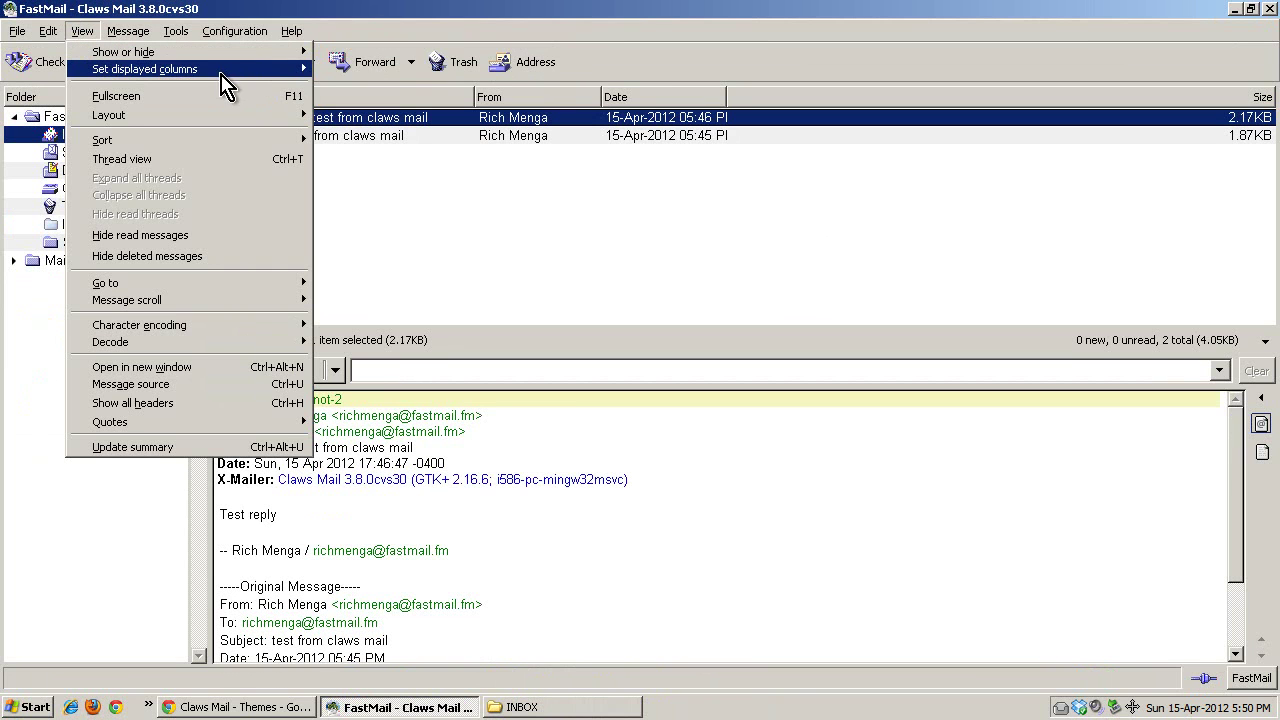
{"action": "mouse_move", "coordinate": [226, 85]}
{"action": "left_click", "coordinate": [345, 84]}
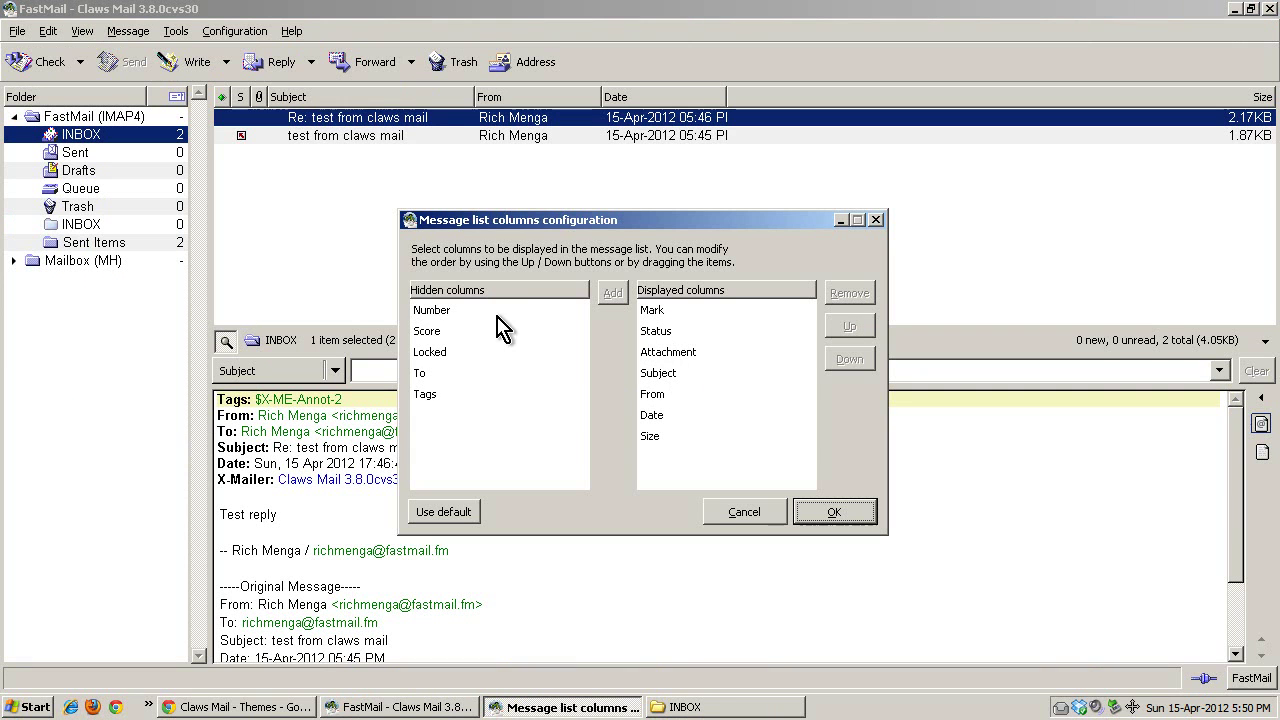
{"action": "left_click", "coordinate": [450, 310]}
{"action": "left_click", "coordinate": [611, 293]}
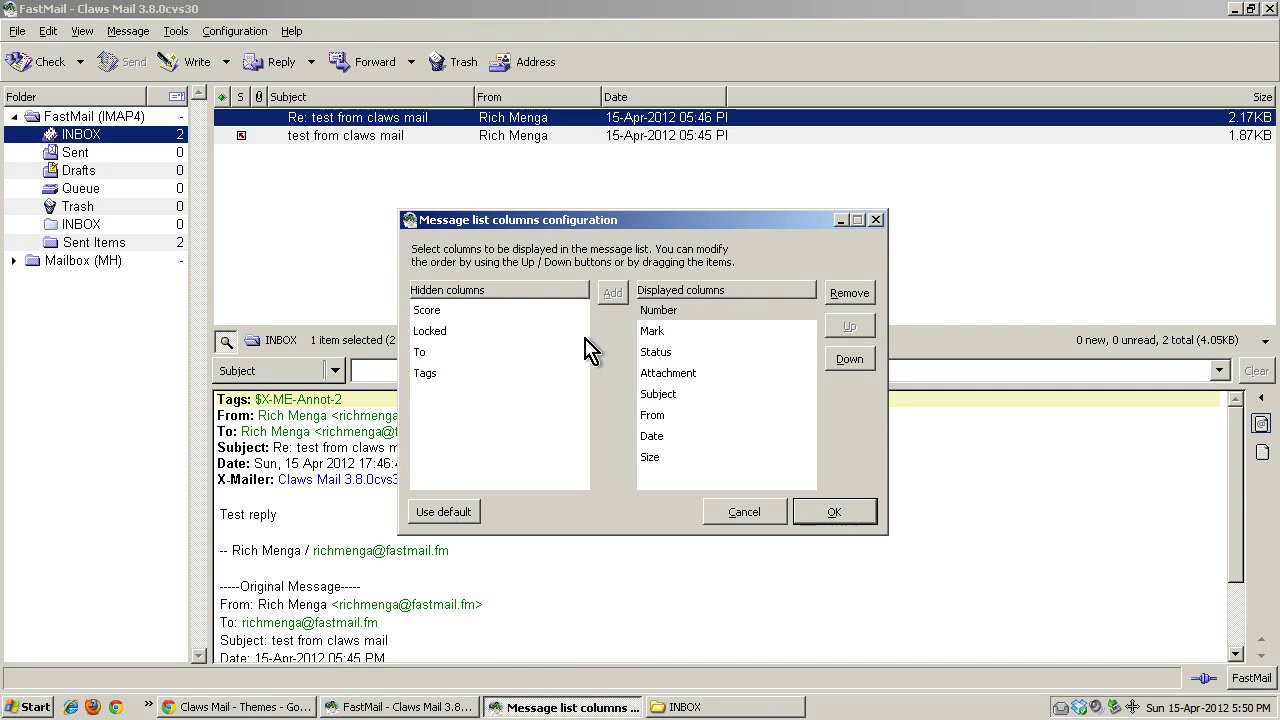
{"action": "left_click", "coordinate": [831, 510]}
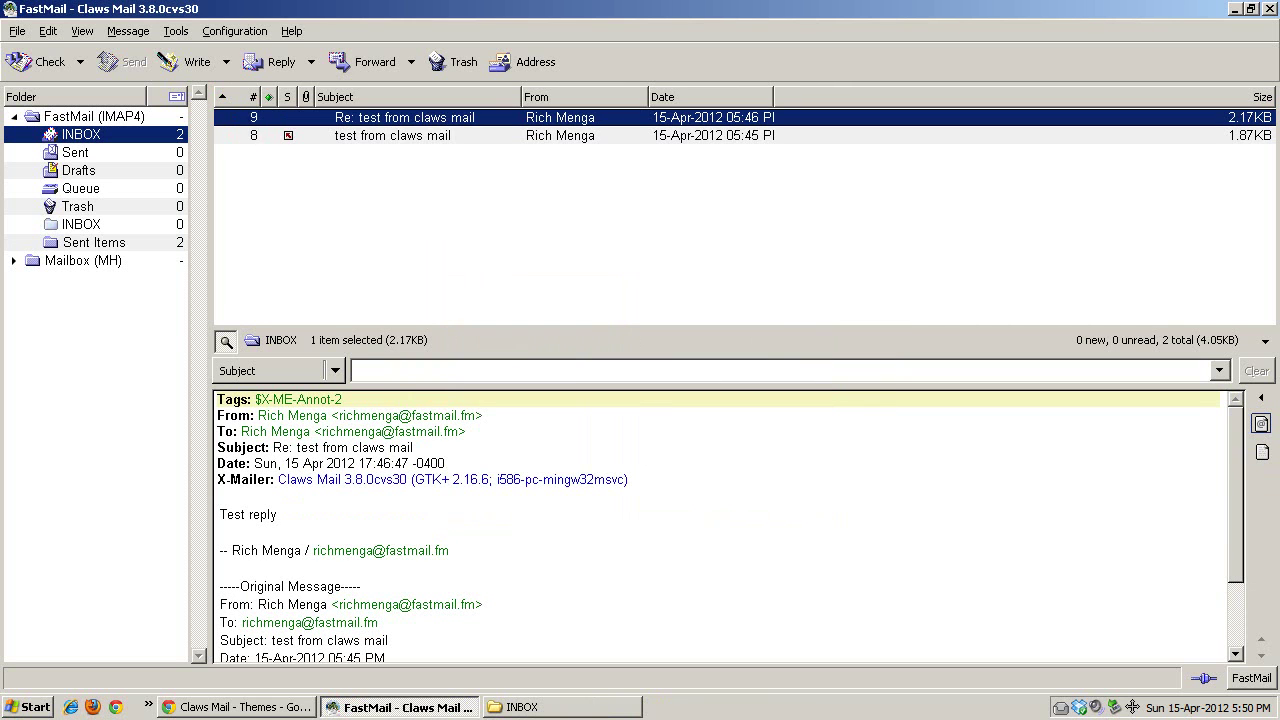
Switch to the INBOX folder window to compare its file names with the message numbers, and minimize it.
{"action": "left_click", "coordinate": [528, 707]}
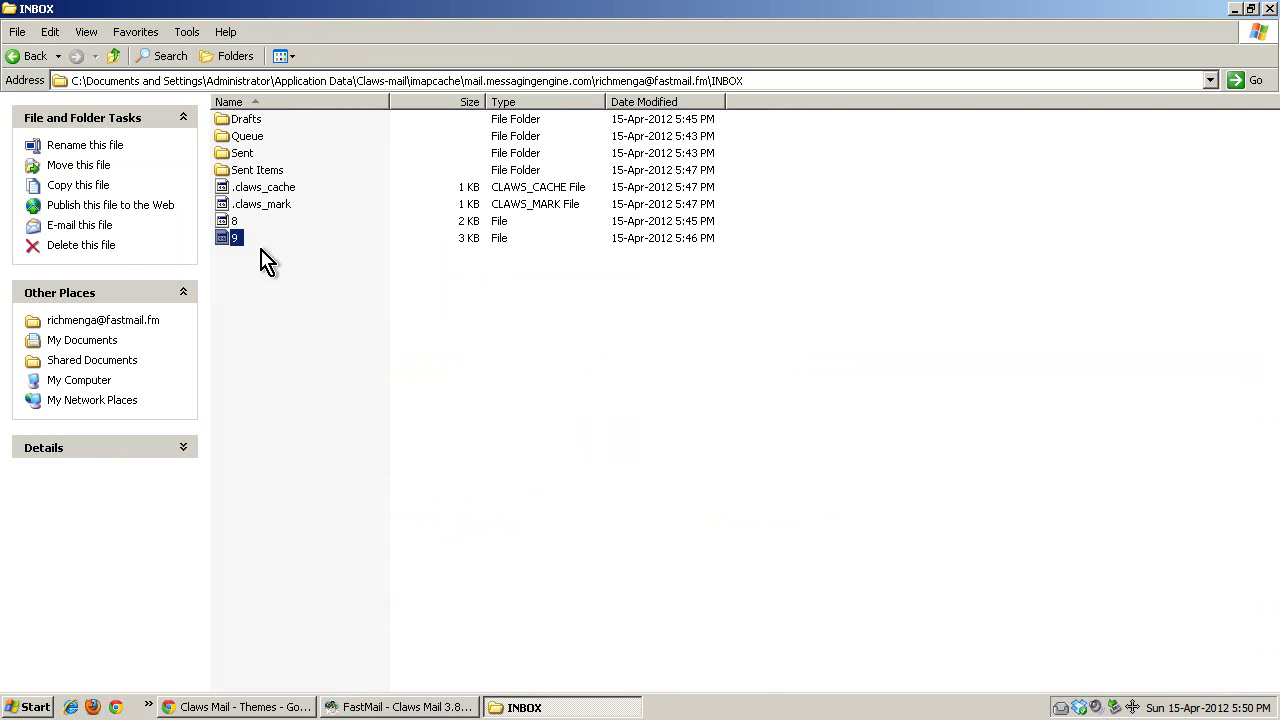
{"action": "left_click", "coordinate": [235, 222]}
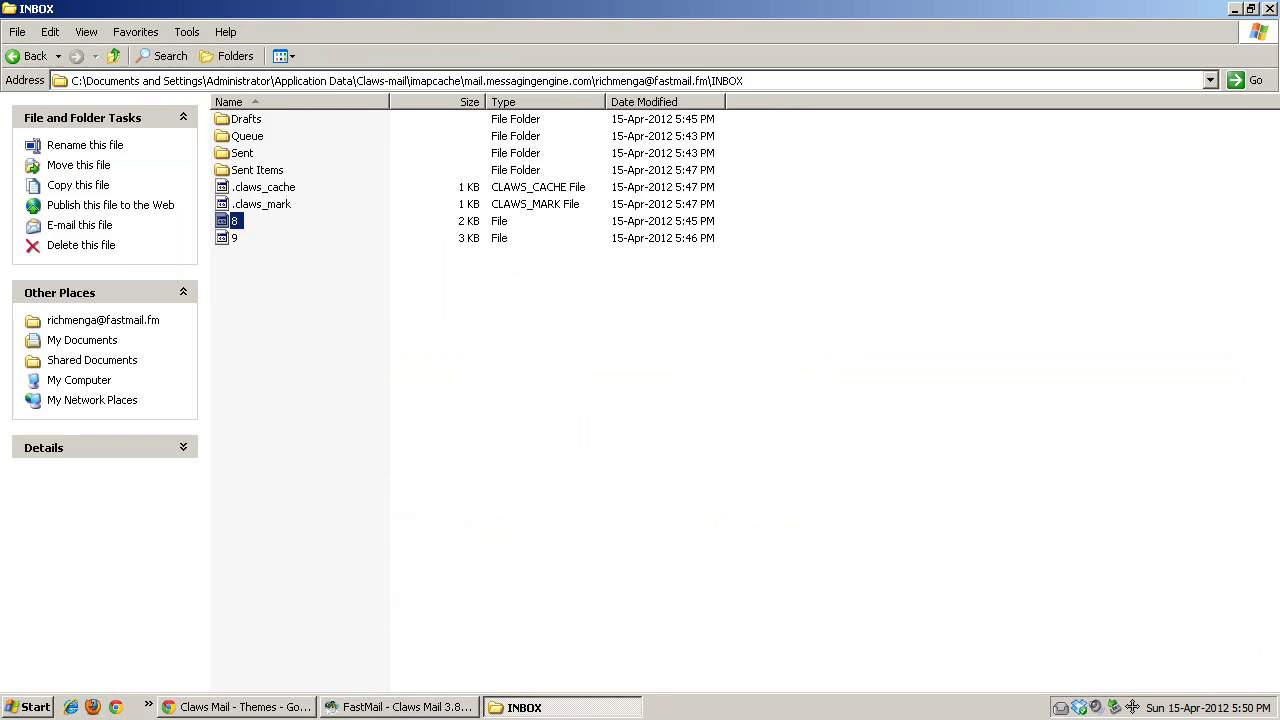
{"action": "left_click", "coordinate": [1236, 9]}
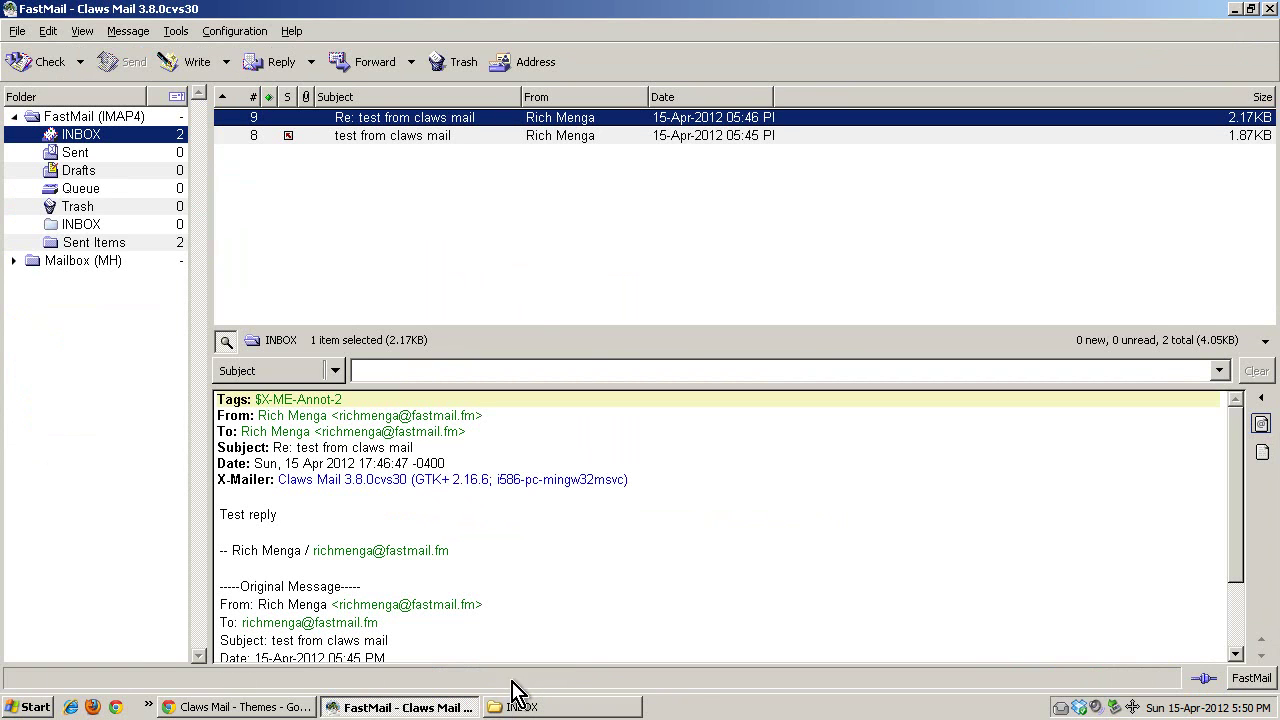
View Sent Items in Claws Mail and open the matching Sent Items cache folder in Details view.
{"action": "left_click", "coordinate": [87, 241]}
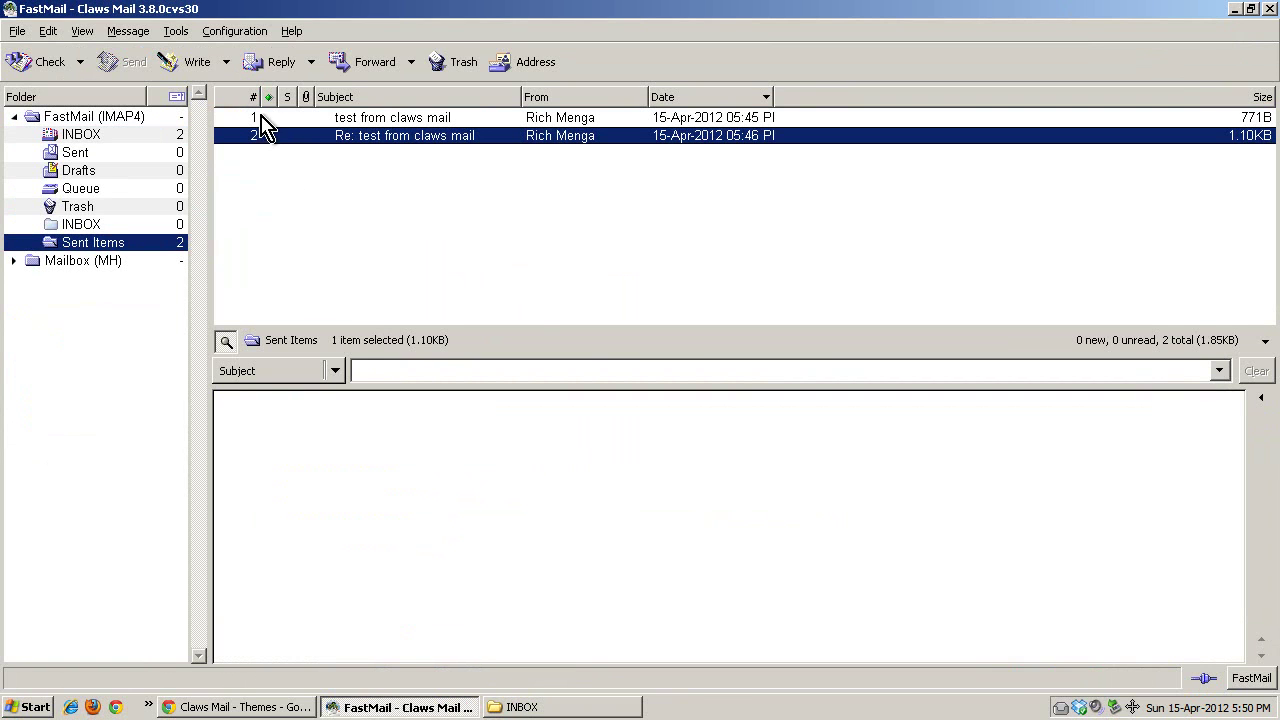
{"action": "left_click", "coordinate": [522, 702]}
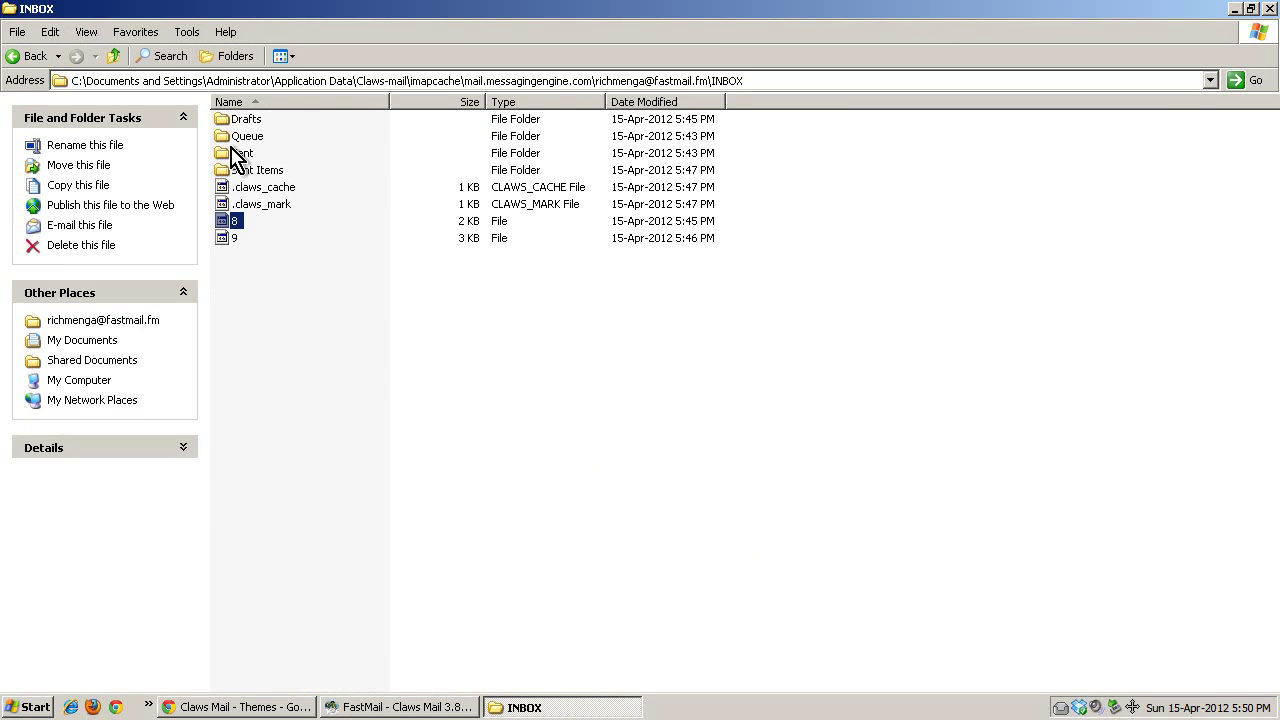
{"action": "left_click", "coordinate": [250, 172]}
{"action": "double_click", "coordinate": [260, 176]}
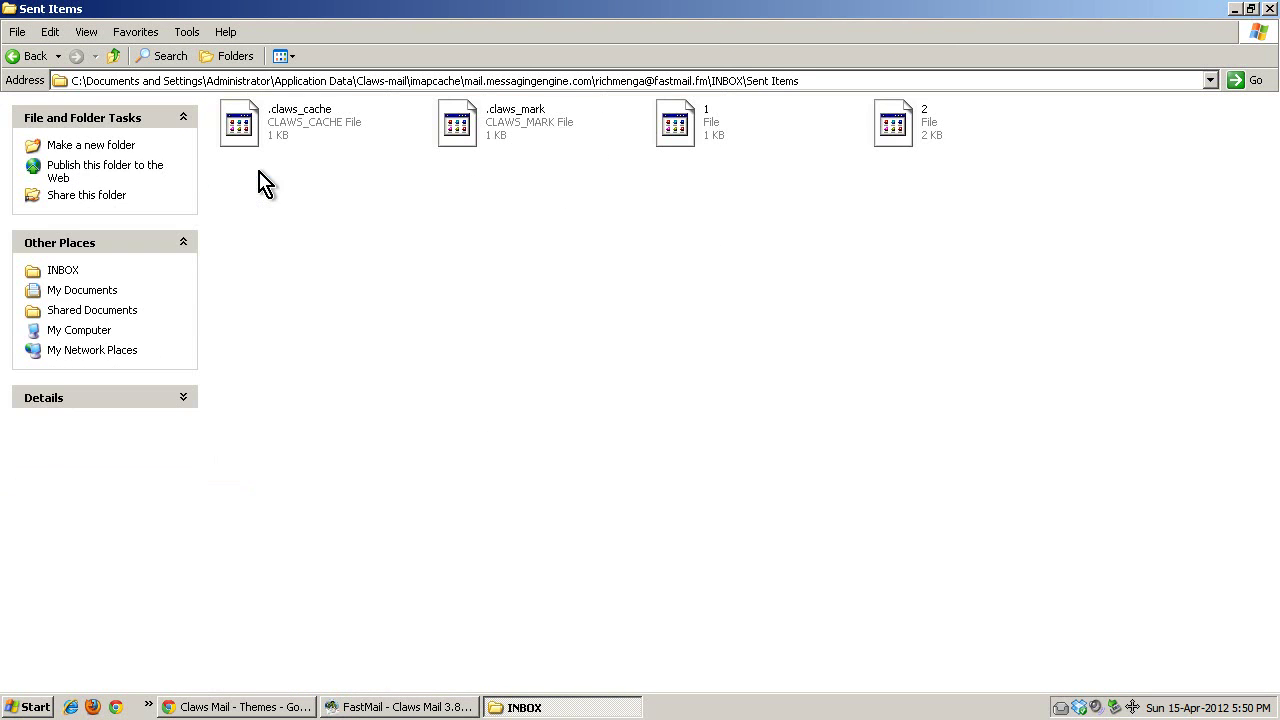
{"action": "left_click", "coordinate": [678, 127]}
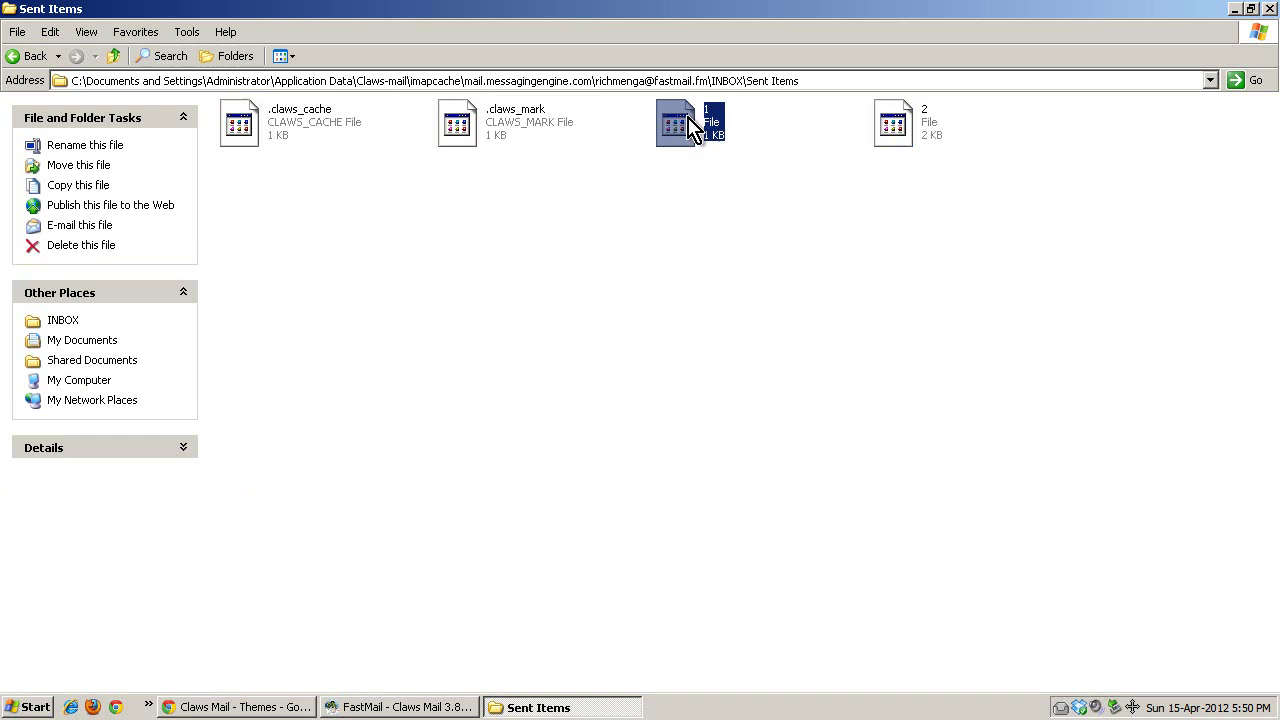
{"action": "left_click", "coordinate": [86, 31]}
{"action": "left_click", "coordinate": [104, 182]}
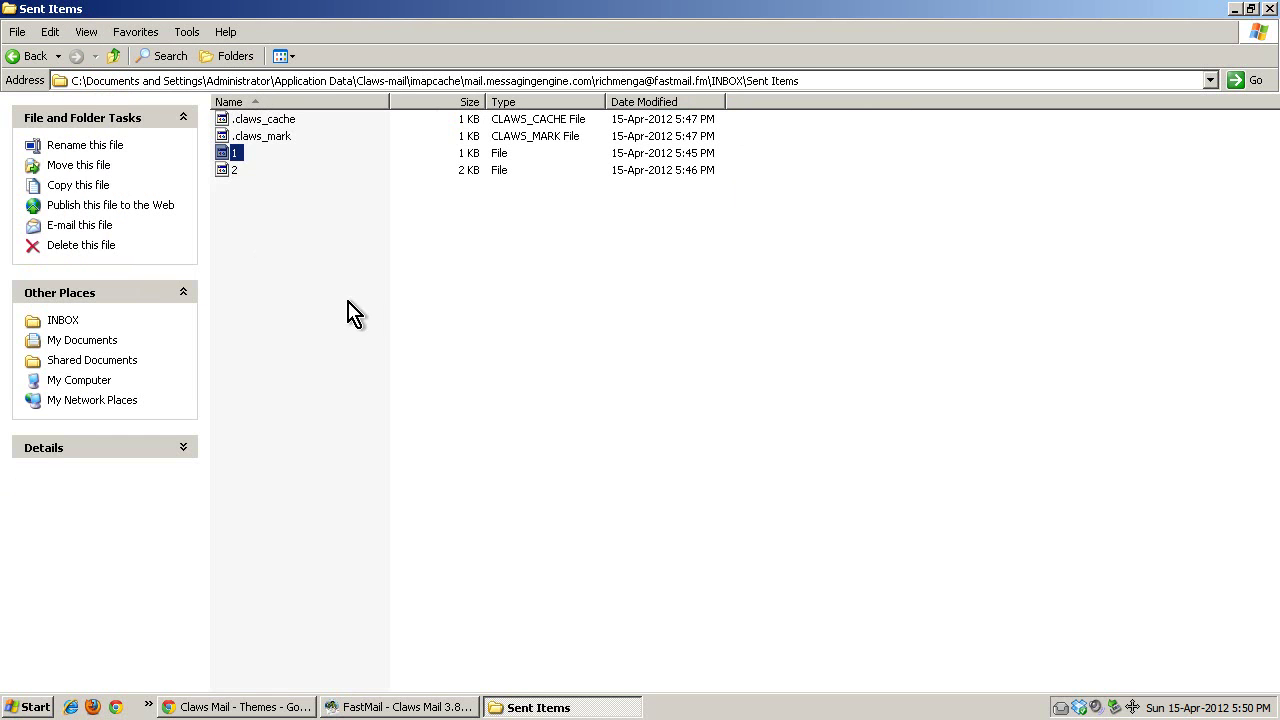
Open cached message file 1 in the text editor, examine its body and signature lines, and close the editor.
{"action": "right_click", "coordinate": [231, 165]}
{"action": "left_click", "coordinate": [268, 168]}
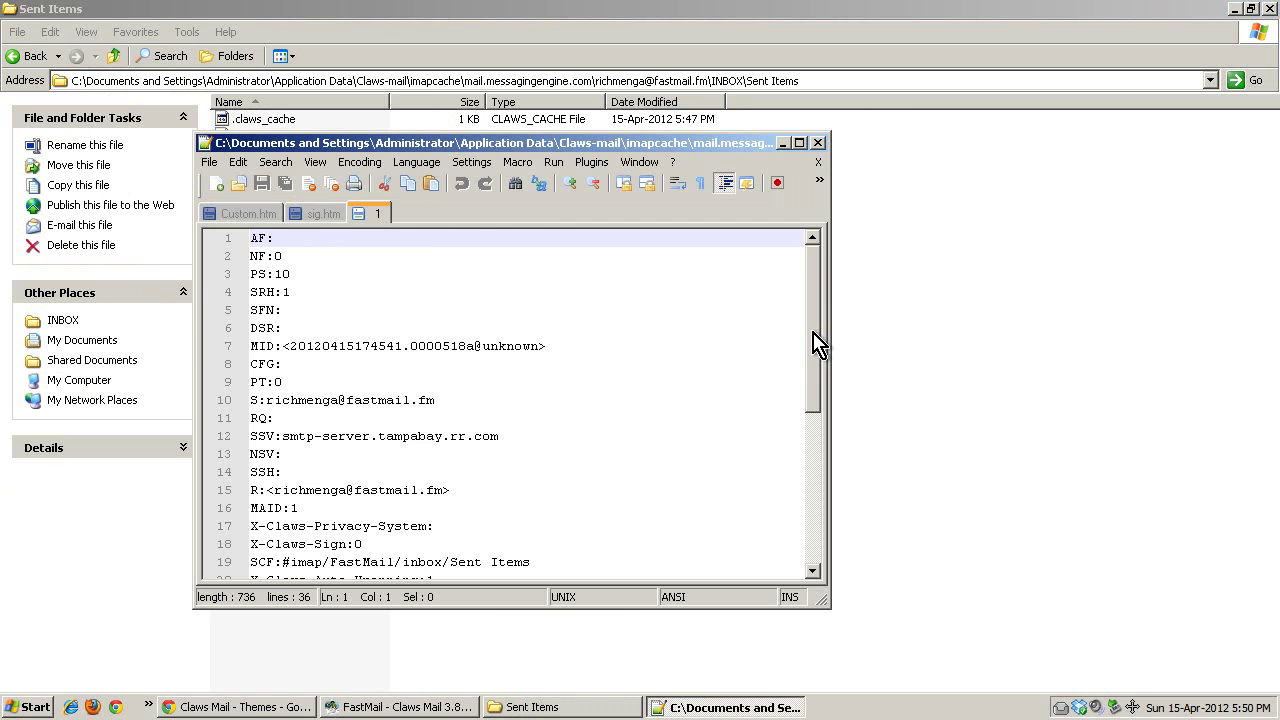
{"action": "left_click_drag", "start_coordinate": [813, 343], "coordinate": [780, 554]}
{"action": "left_click", "coordinate": [283, 507]}
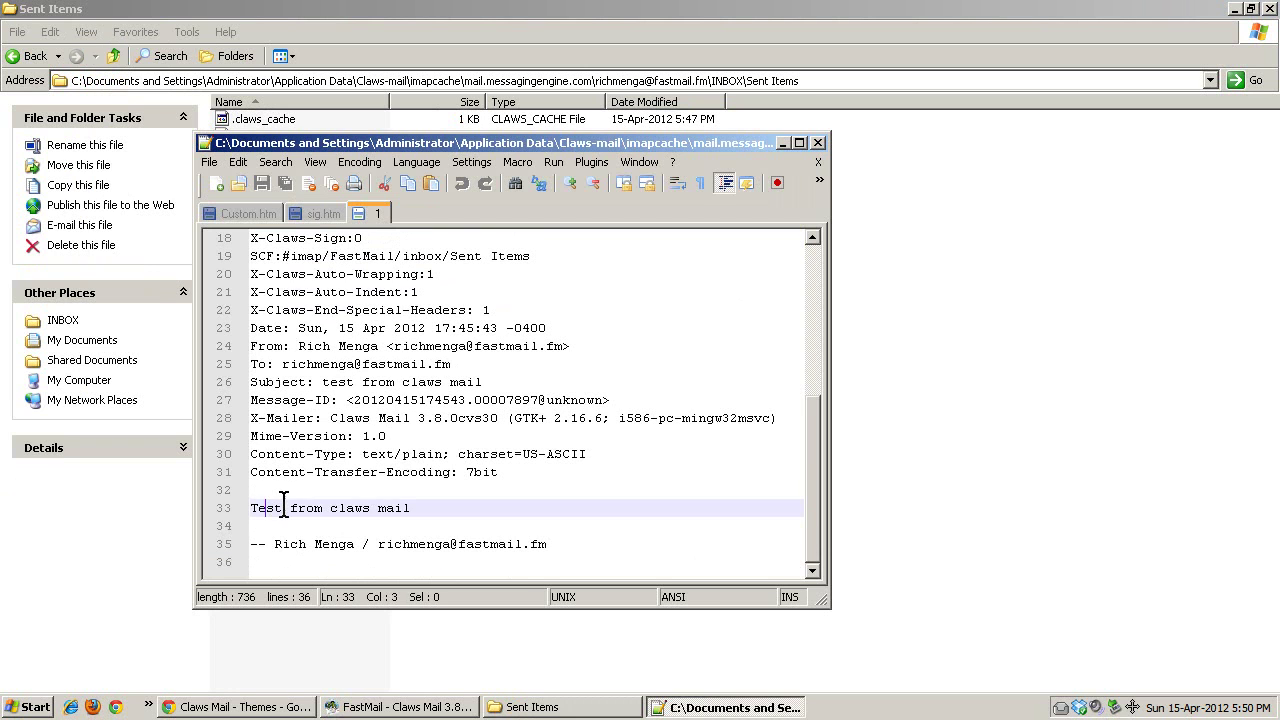
{"action": "left_click_drag", "start_coordinate": [283, 507], "coordinate": [443, 509]}
{"action": "left_click_drag", "start_coordinate": [275, 540], "coordinate": [427, 543]}
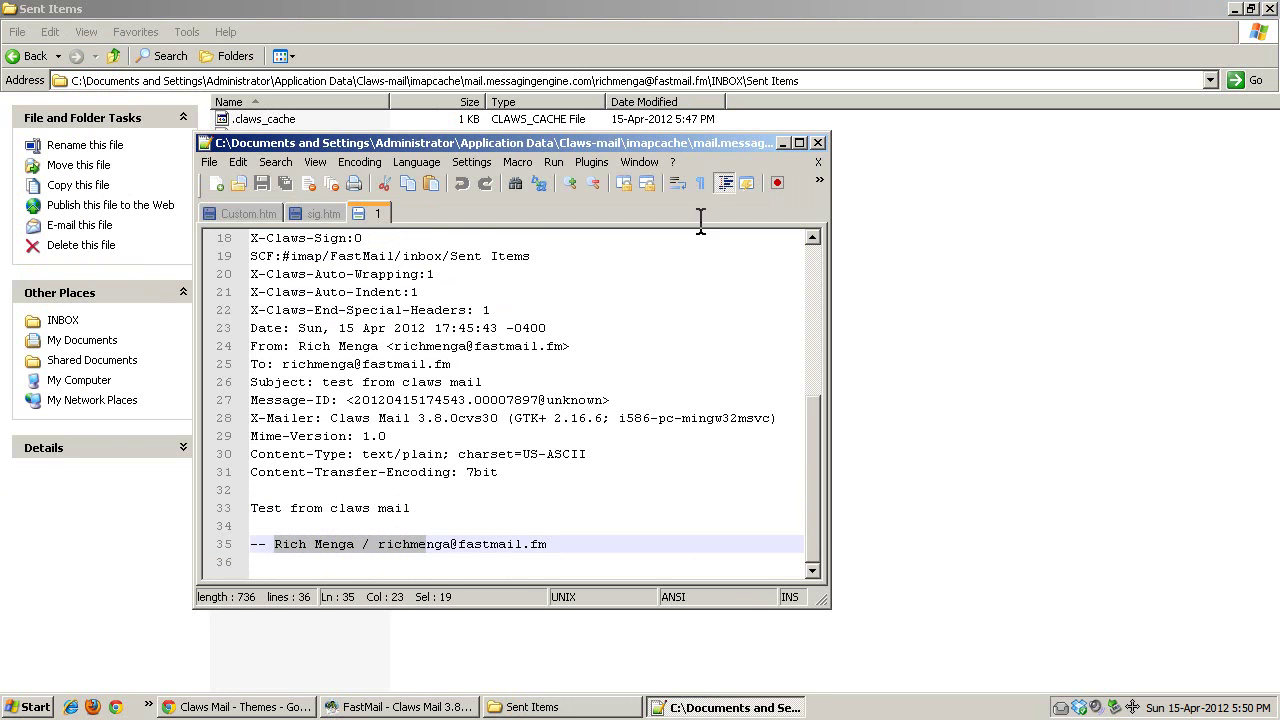
{"action": "left_click", "coordinate": [816, 145]}
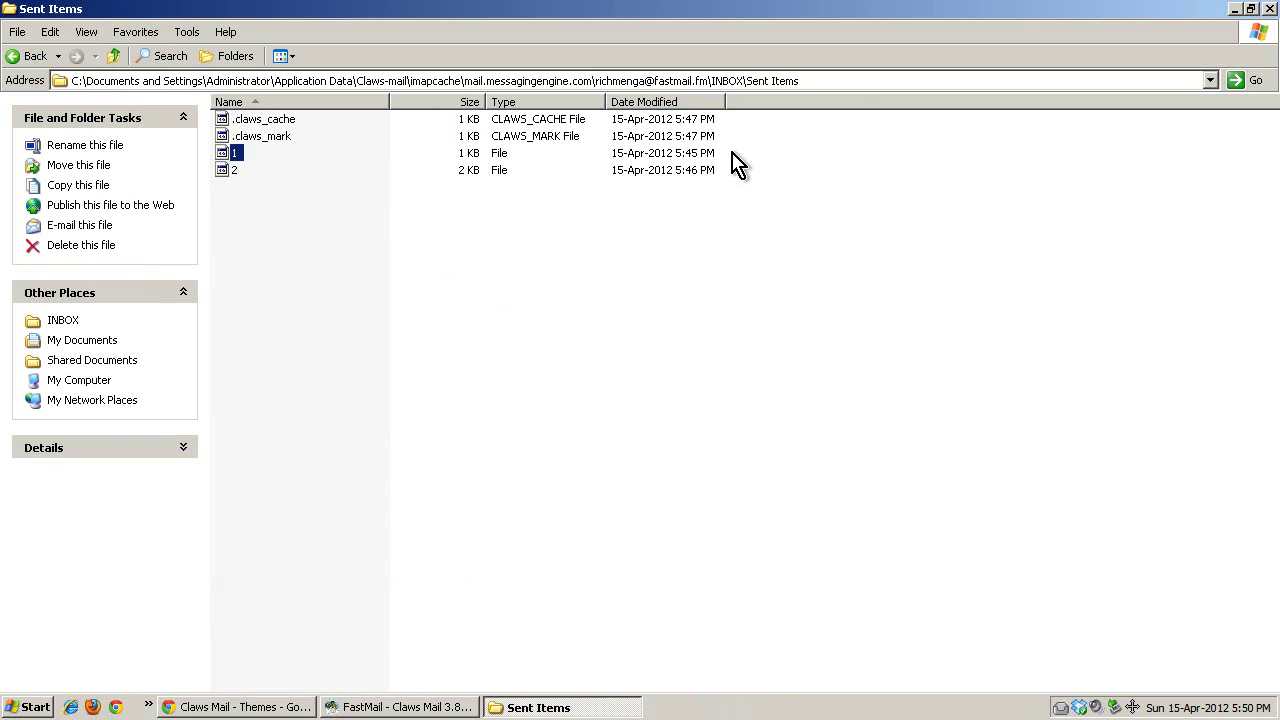
Close the Sent Items folder window and widen the Date column in the Claws Mail message list.
{"action": "left_click", "coordinate": [1270, 9]}
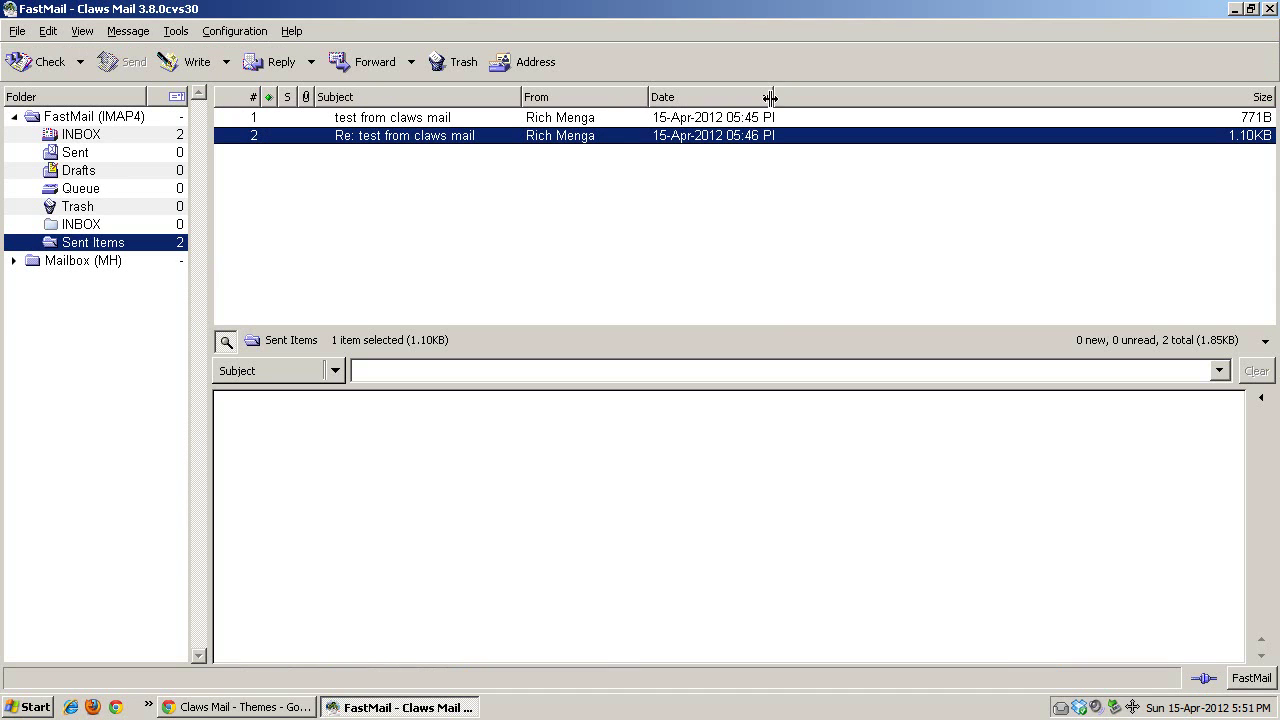
{"action": "left_click_drag", "start_coordinate": [773, 97], "coordinate": [820, 97]}
Open Windows Task Manager and sort the running processes by image name.
{"action": "right_click", "coordinate": [578, 708]}
{"action": "left_click", "coordinate": [632, 650]}
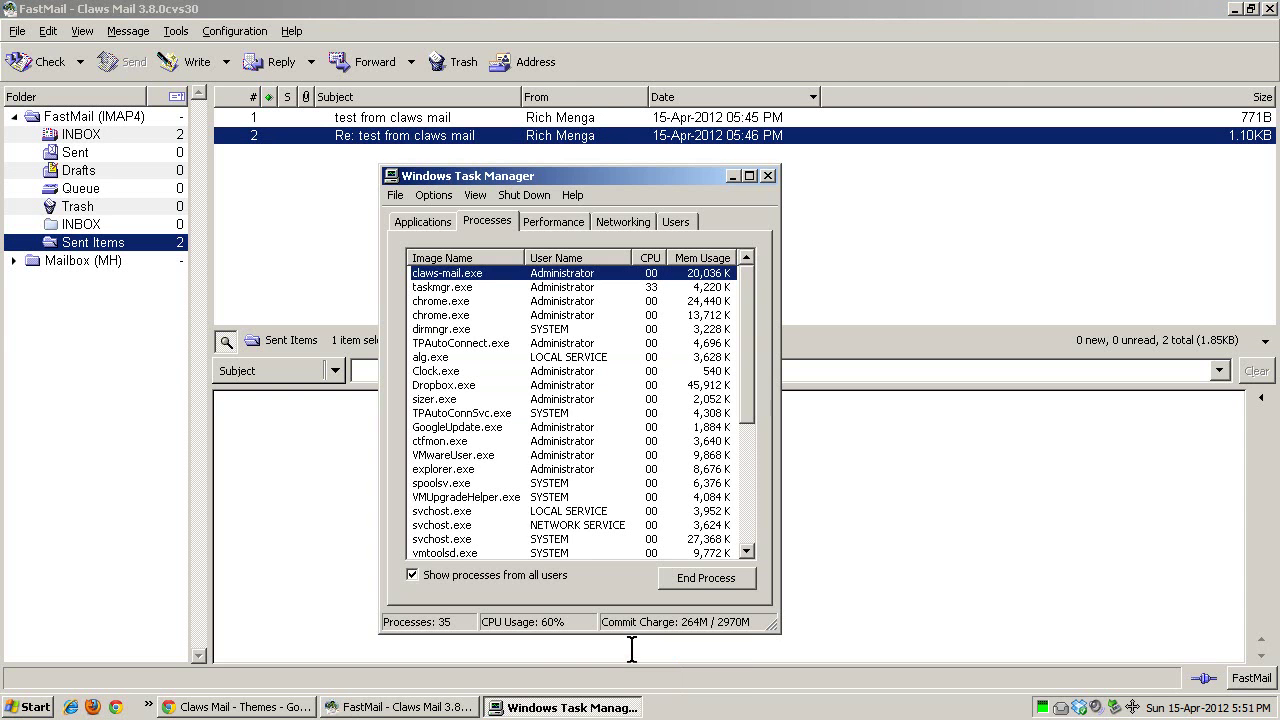
{"action": "left_click", "coordinate": [455, 258]}
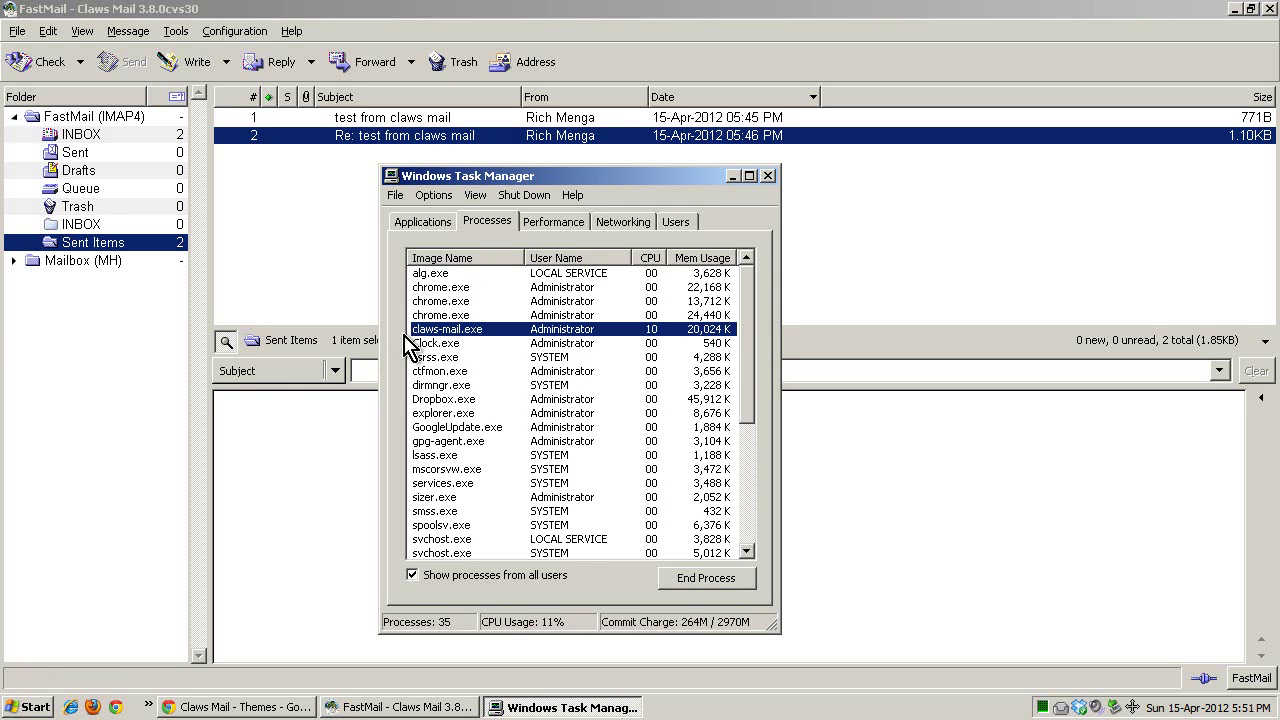
Close the Claws Mail window and exit the program completely from its notification-area icon.
{"action": "left_click", "coordinate": [1268, 9]}
{"action": "right_click", "coordinate": [1068, 708]}
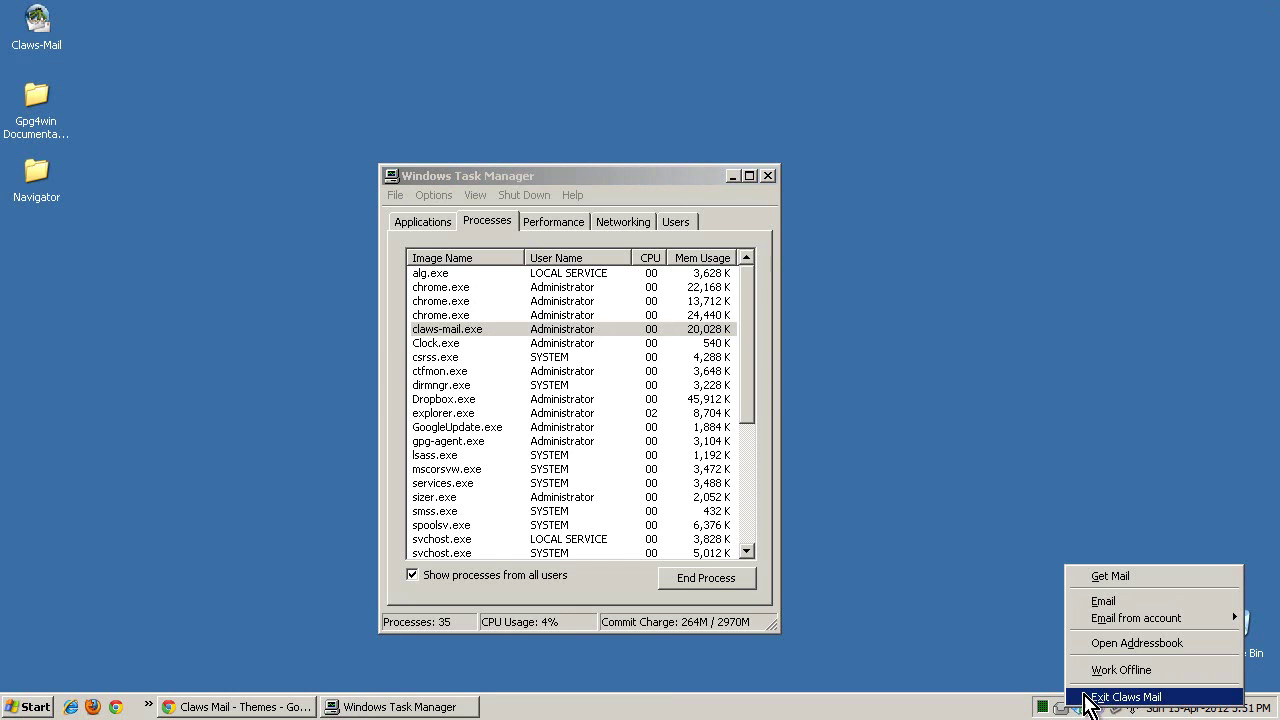
{"action": "left_click", "coordinate": [1090, 692]}
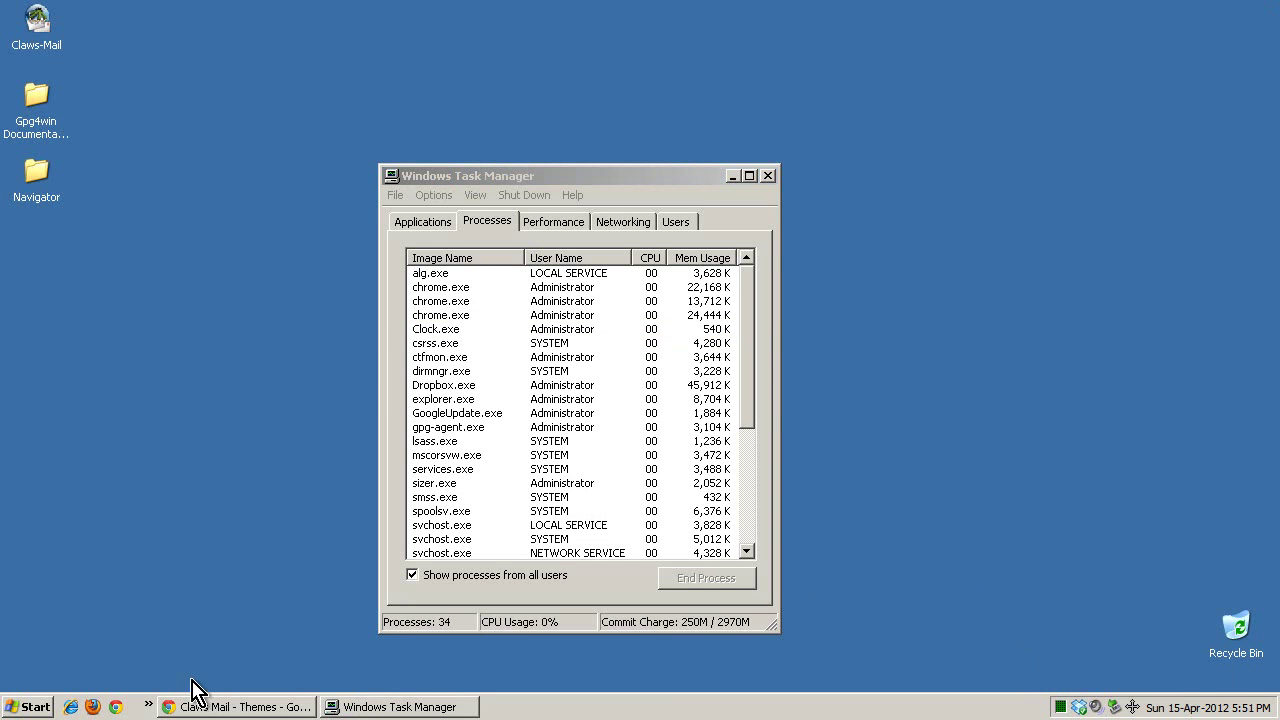
Relaunch Claws Mail, check the memory usage of claws-mail.exe in Windows Task Manager, and close Task Manager.
{"action": "double_click", "coordinate": [35, 25]}
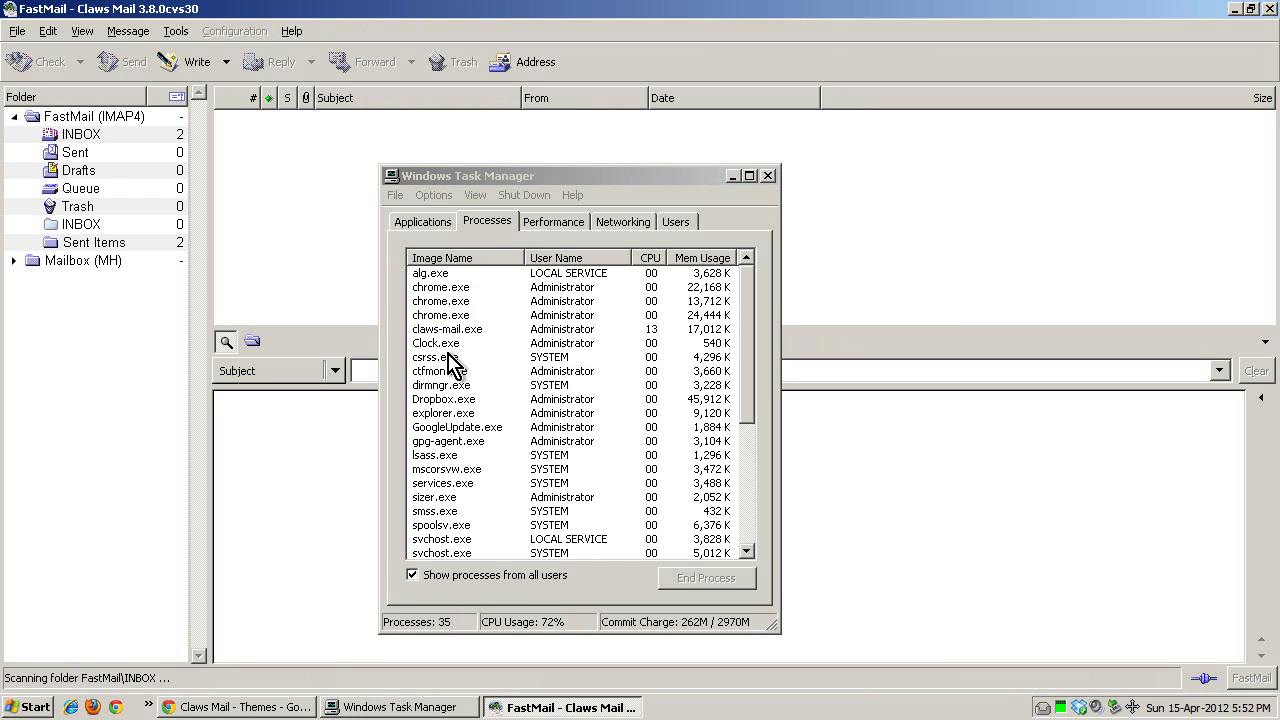
{"action": "left_click", "coordinate": [449, 329]}
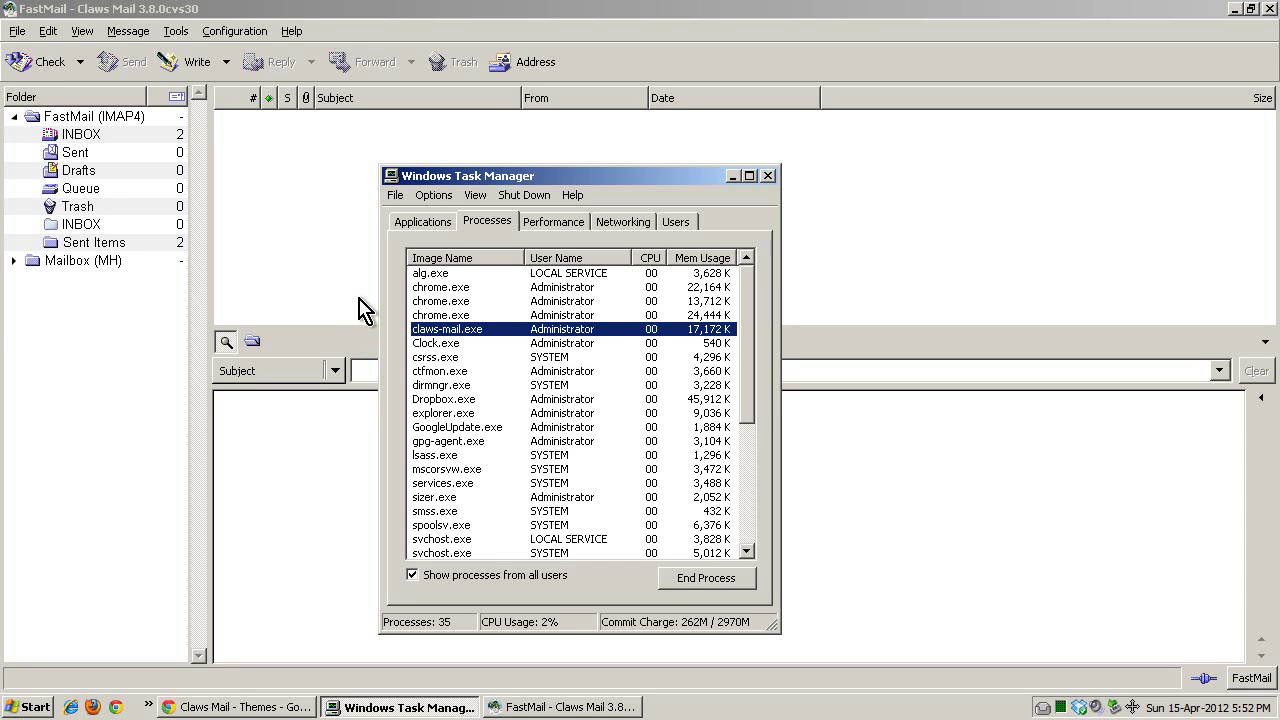
{"action": "left_click", "coordinate": [768, 175]}
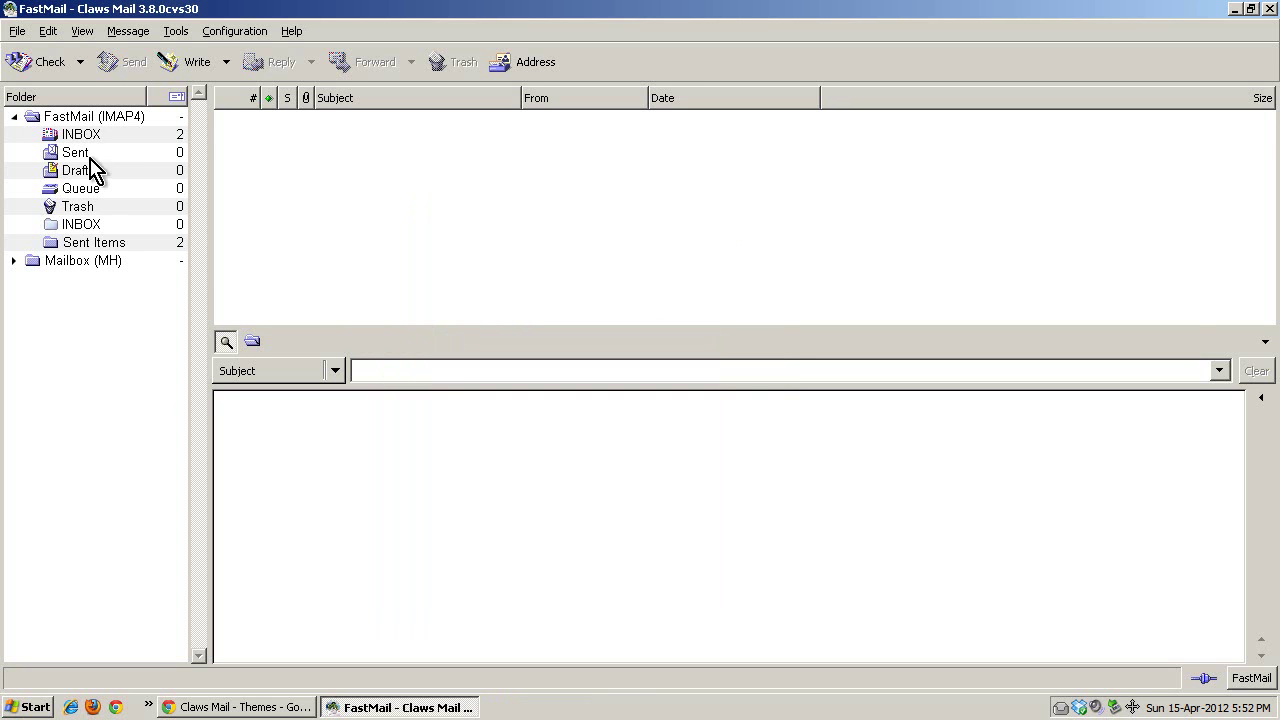
Open the FastMail INBOX and view messages 8 and 9.
{"action": "left_click", "coordinate": [80, 134]}
{"action": "left_click", "coordinate": [363, 136]}
{"action": "left_click", "coordinate": [367, 118]}
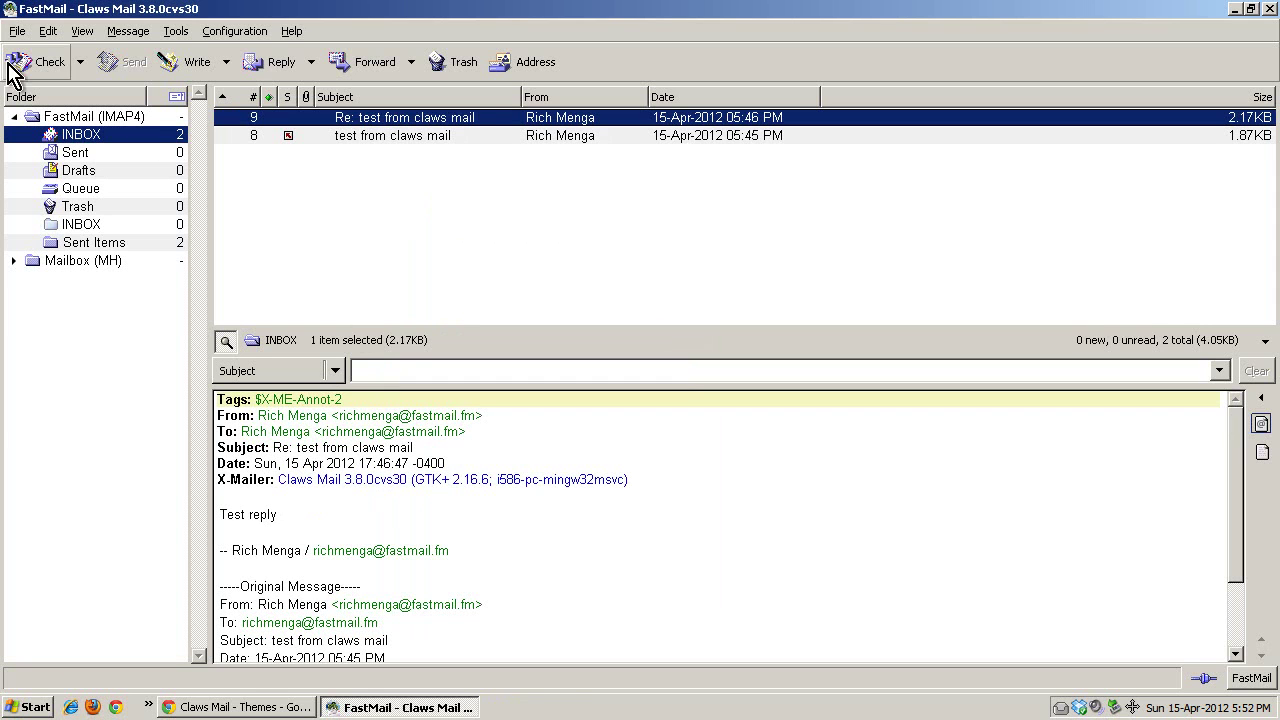
Open the message font selection in the Fonts preferences and preview Courier New, Droid Sans Mono and Lucida Console.
{"action": "left_click", "coordinate": [232, 32]}
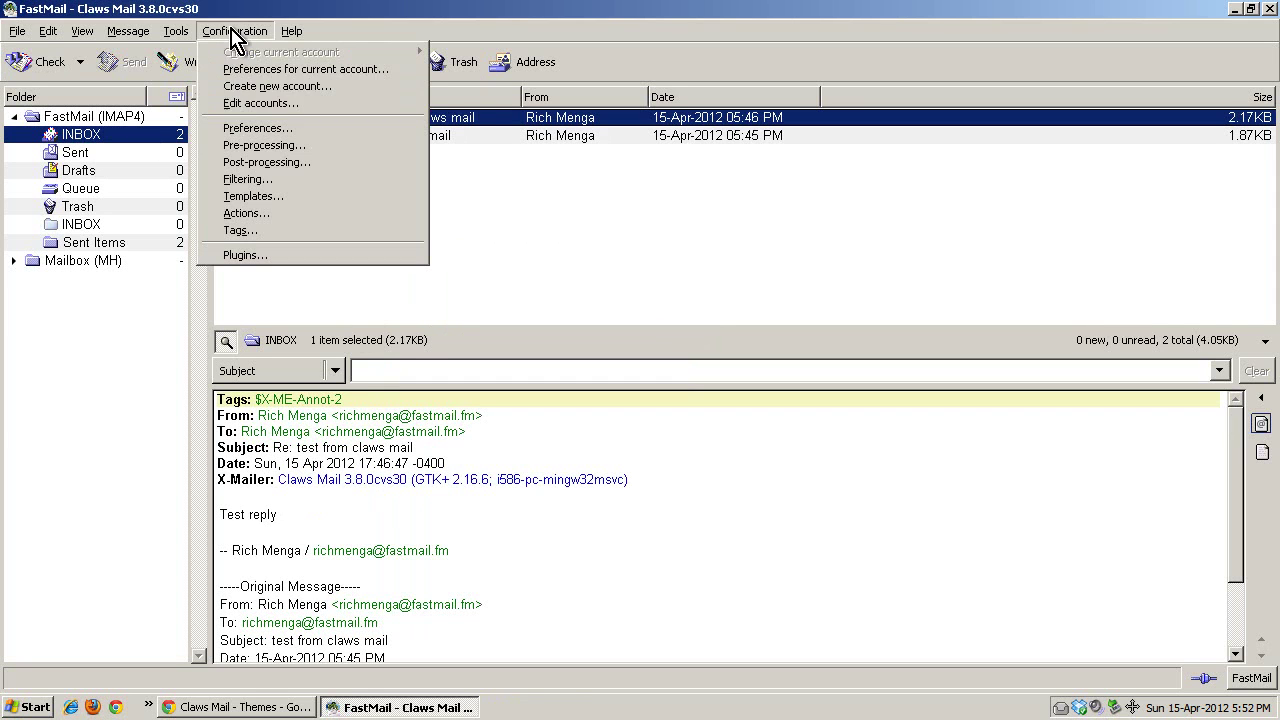
{"action": "left_click", "coordinate": [250, 129]}
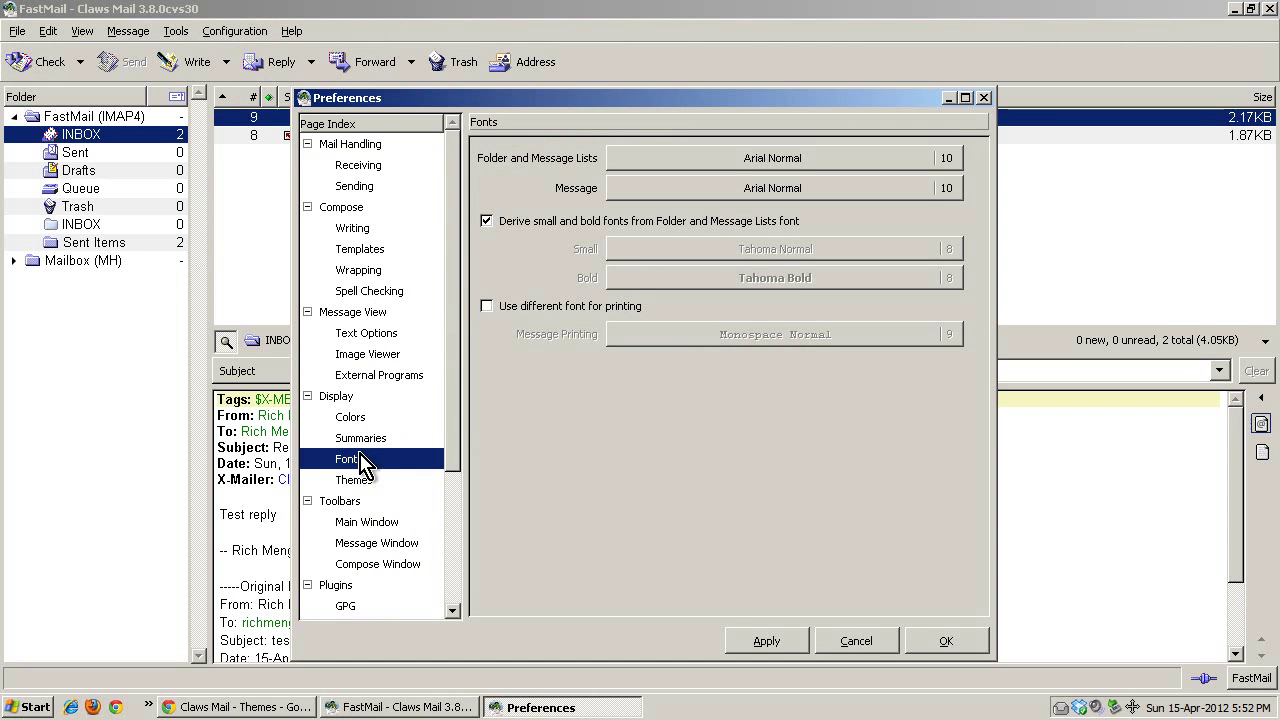
{"action": "left_click", "coordinate": [686, 189]}
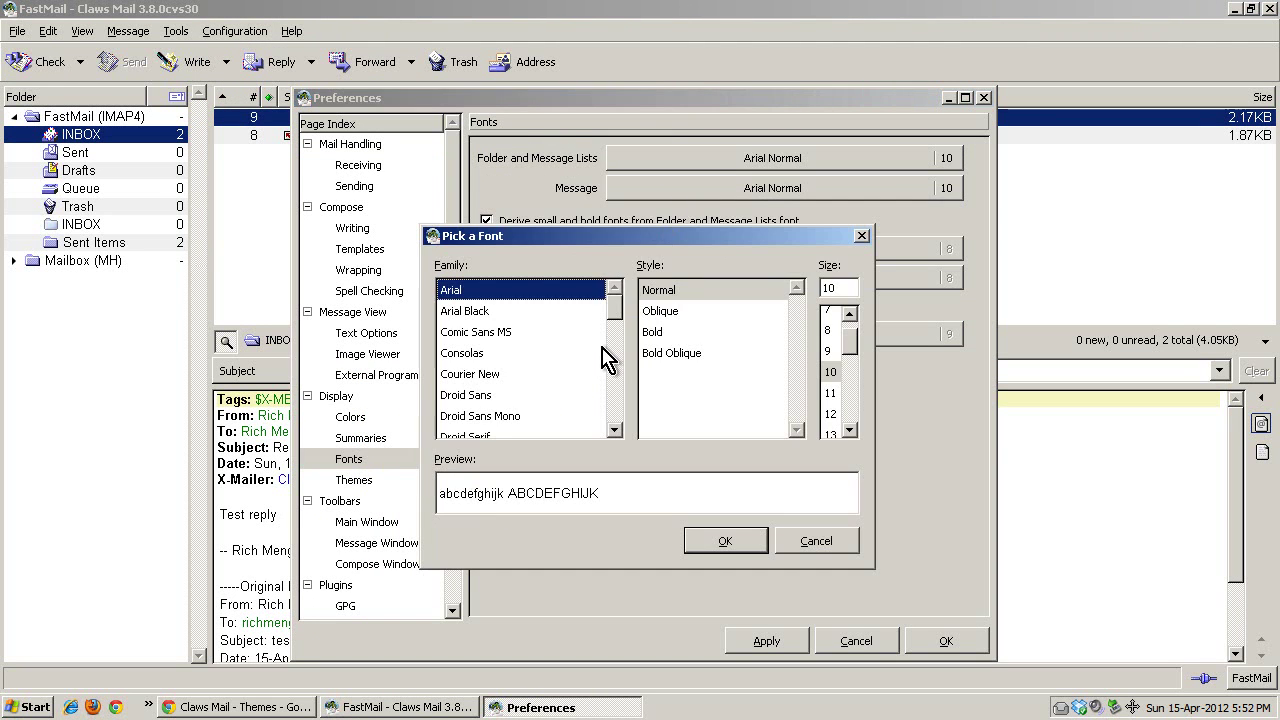
{"action": "left_click", "coordinate": [471, 374]}
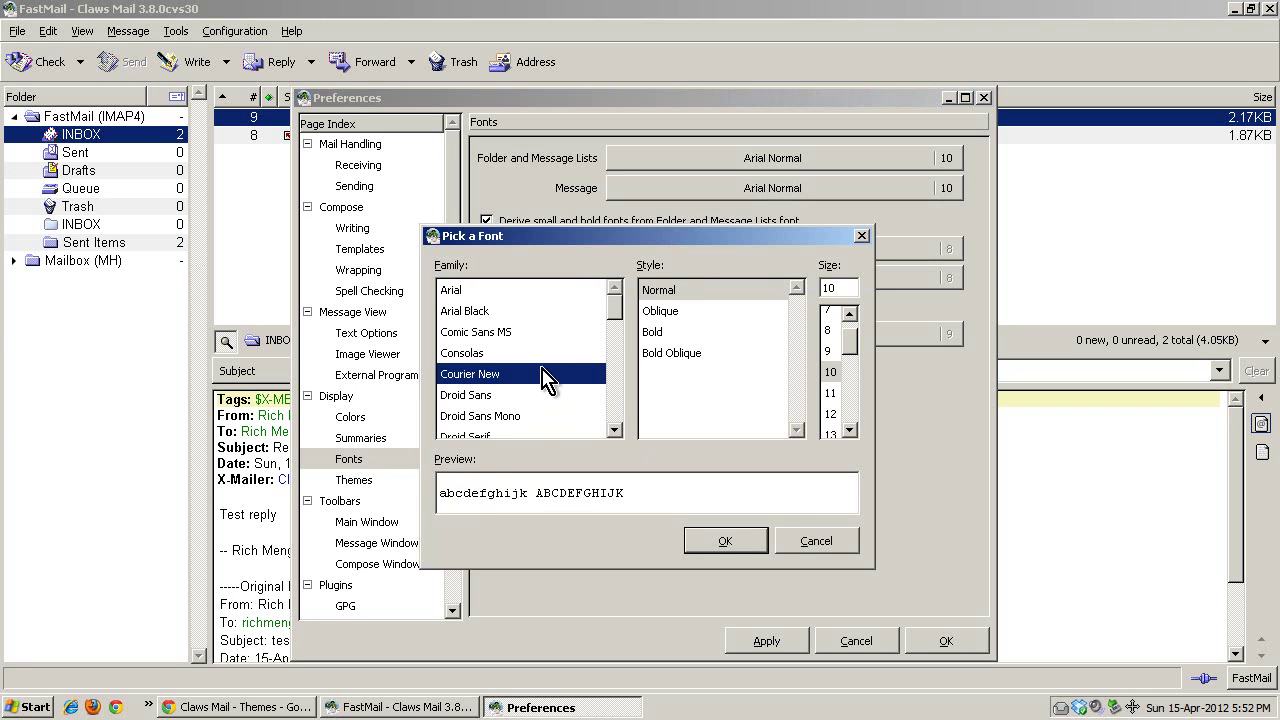
{"action": "left_click", "coordinate": [488, 416]}
{"action": "scroll", "coordinate": [528, 398], "scroll_direction": "down", "scroll_amount": 2}
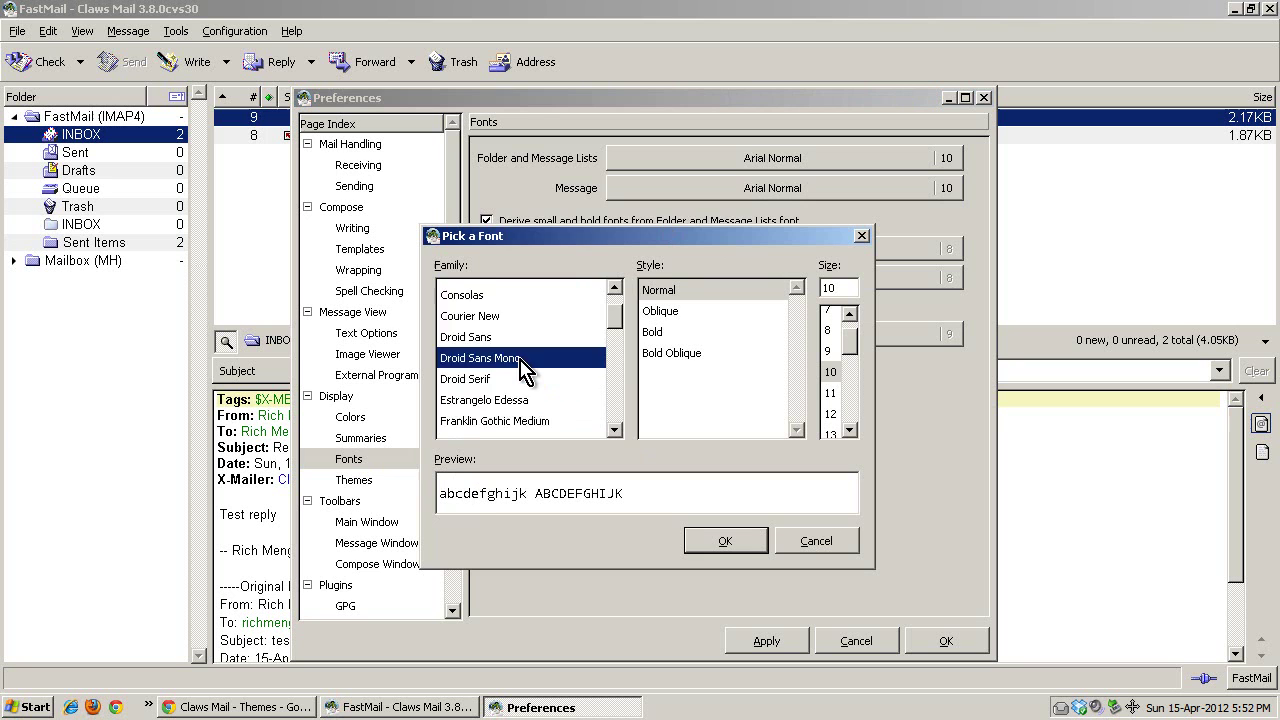
{"action": "scroll", "coordinate": [510, 375], "scroll_direction": "down", "scroll_amount": 5}
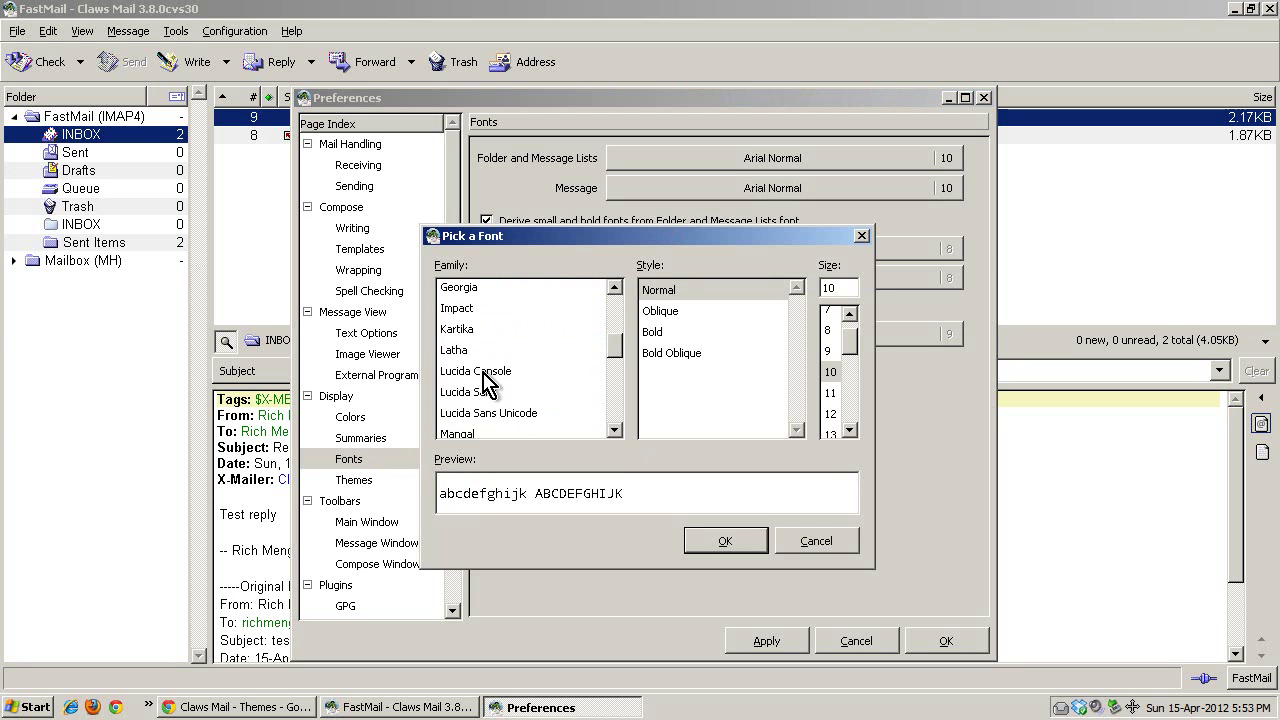
{"action": "left_click", "coordinate": [483, 373]}
{"action": "scroll", "coordinate": [497, 385], "scroll_direction": "down", "scroll_amount": 1}
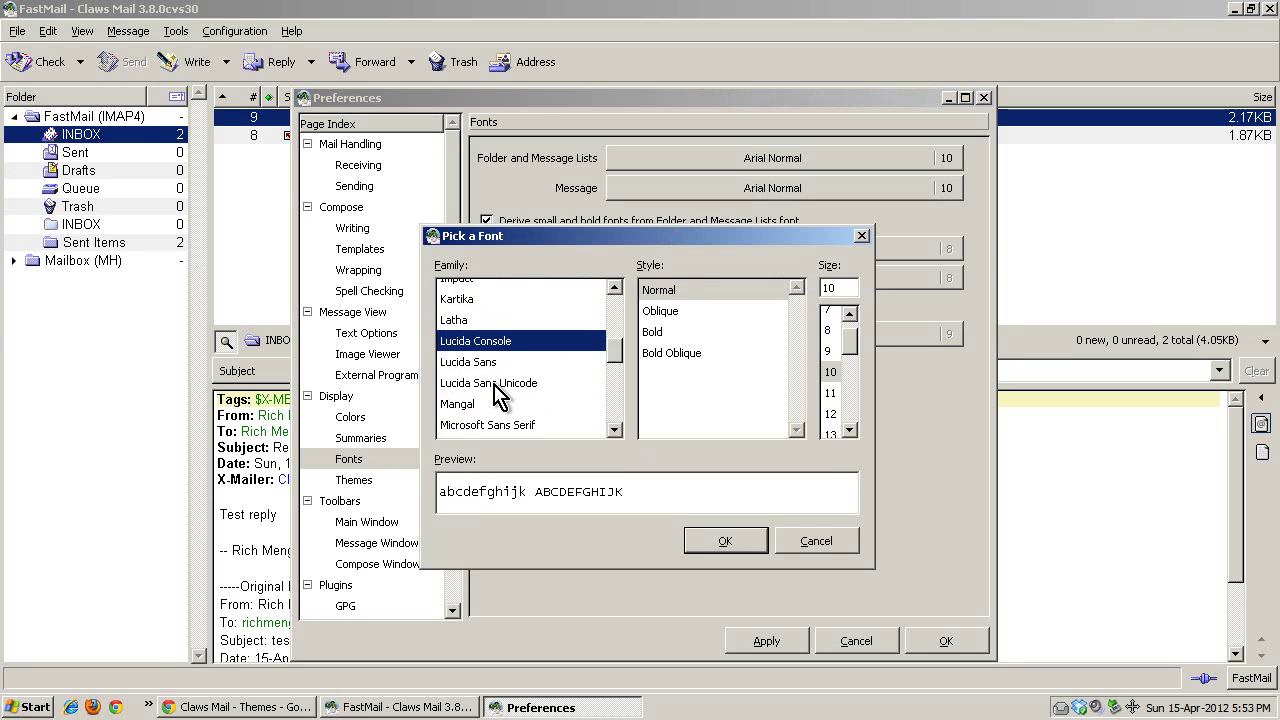
{"action": "scroll", "coordinate": [545, 410], "scroll_direction": "down", "scroll_amount": 1}
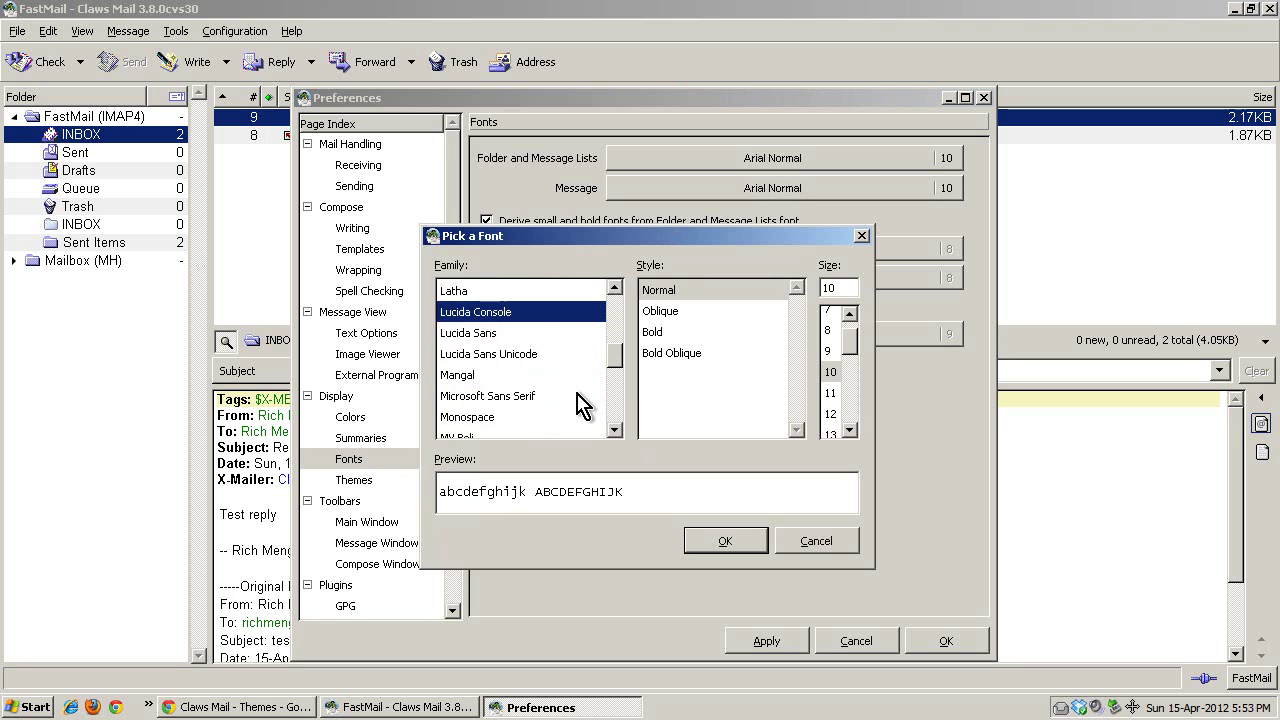
{"action": "scroll", "coordinate": [583, 402], "scroll_direction": "down", "scroll_amount": 2}
{"action": "scroll", "coordinate": [523, 369], "scroll_direction": "down", "scroll_amount": 3}
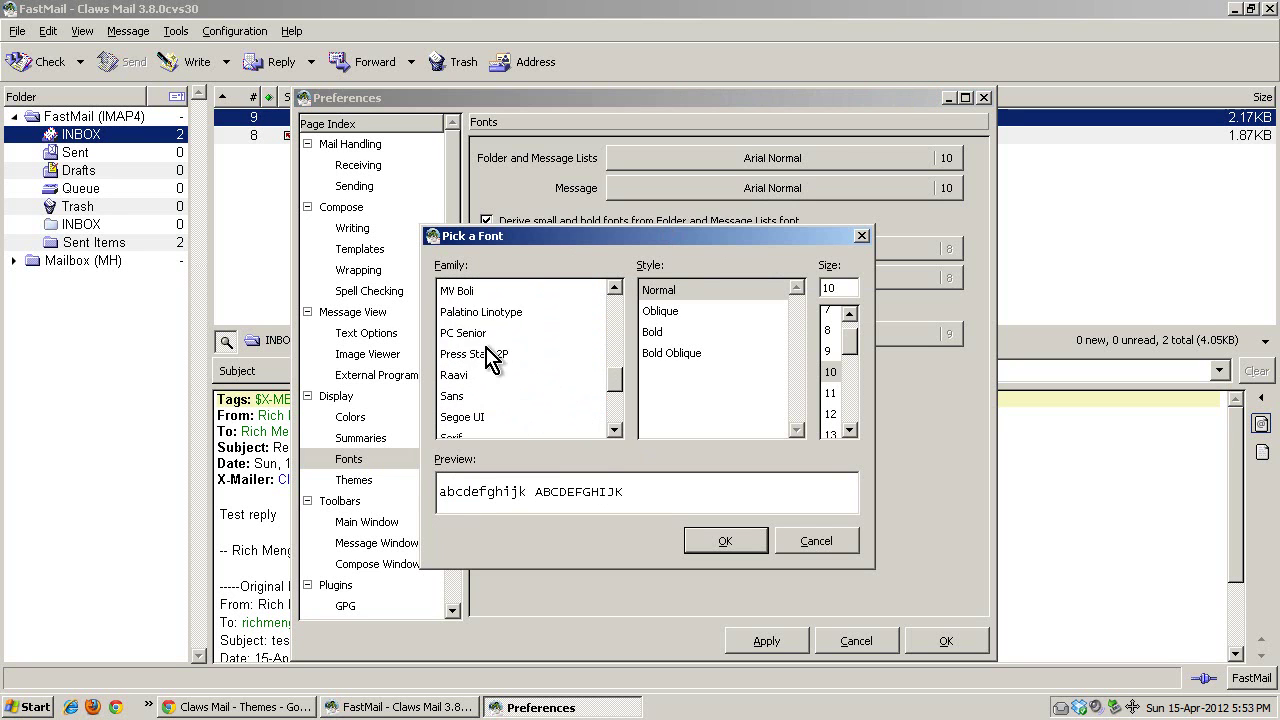
Preview the PC Senior font at size 12 and browse the remaining font families.
{"action": "left_click", "coordinate": [472, 334]}
{"action": "left_click", "coordinate": [834, 414]}
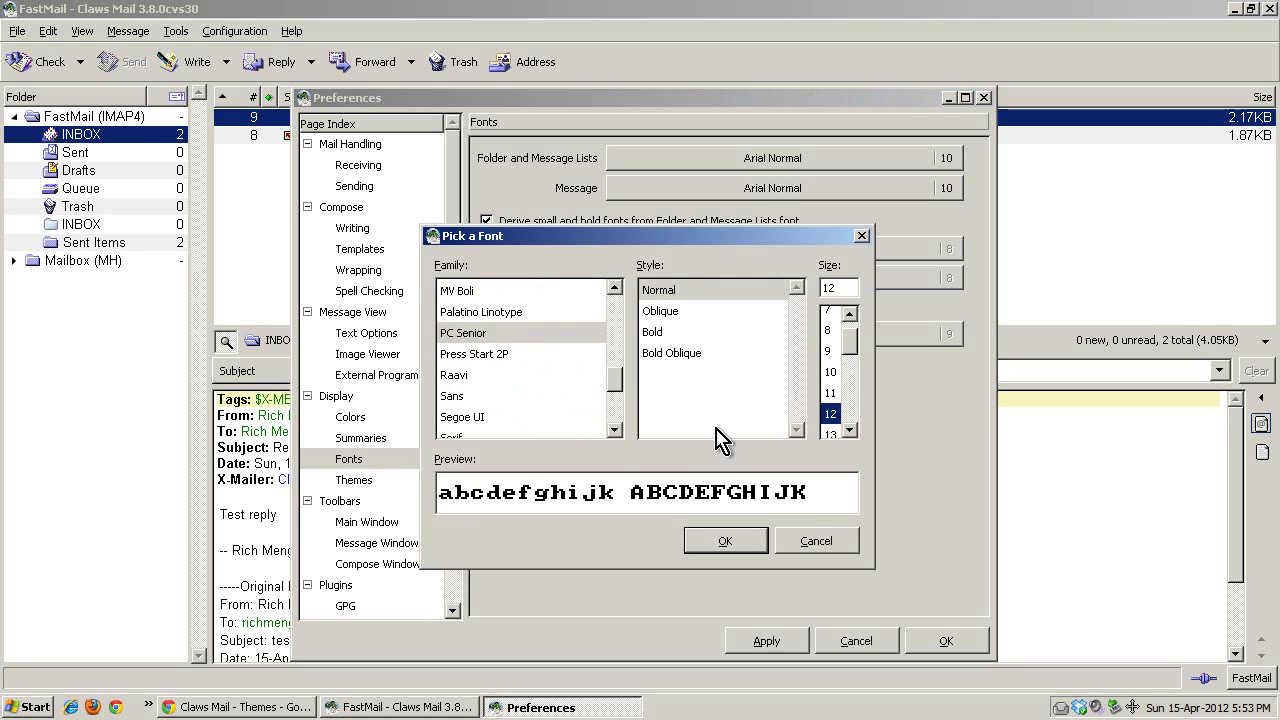
{"action": "left_click_drag", "start_coordinate": [493, 494], "coordinate": [716, 490]}
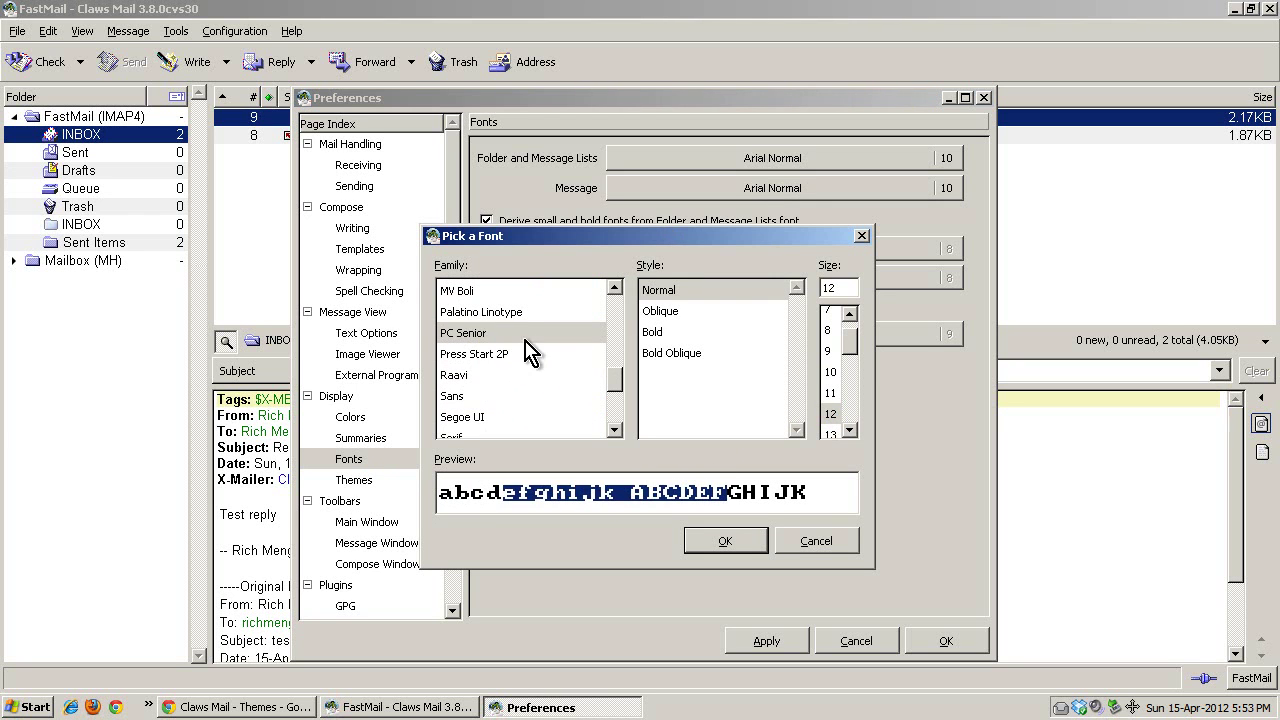
{"action": "left_click", "coordinate": [496, 334]}
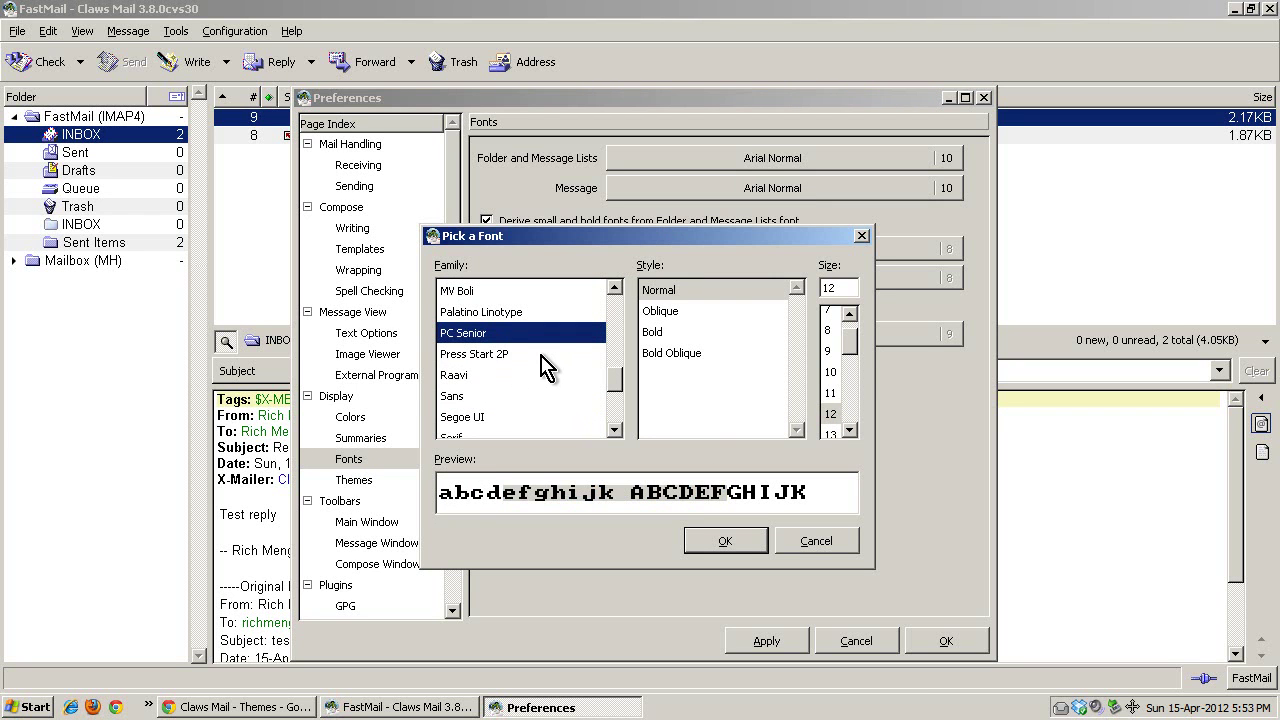
{"action": "scroll", "coordinate": [540, 368], "scroll_direction": "down", "scroll_amount": 3}
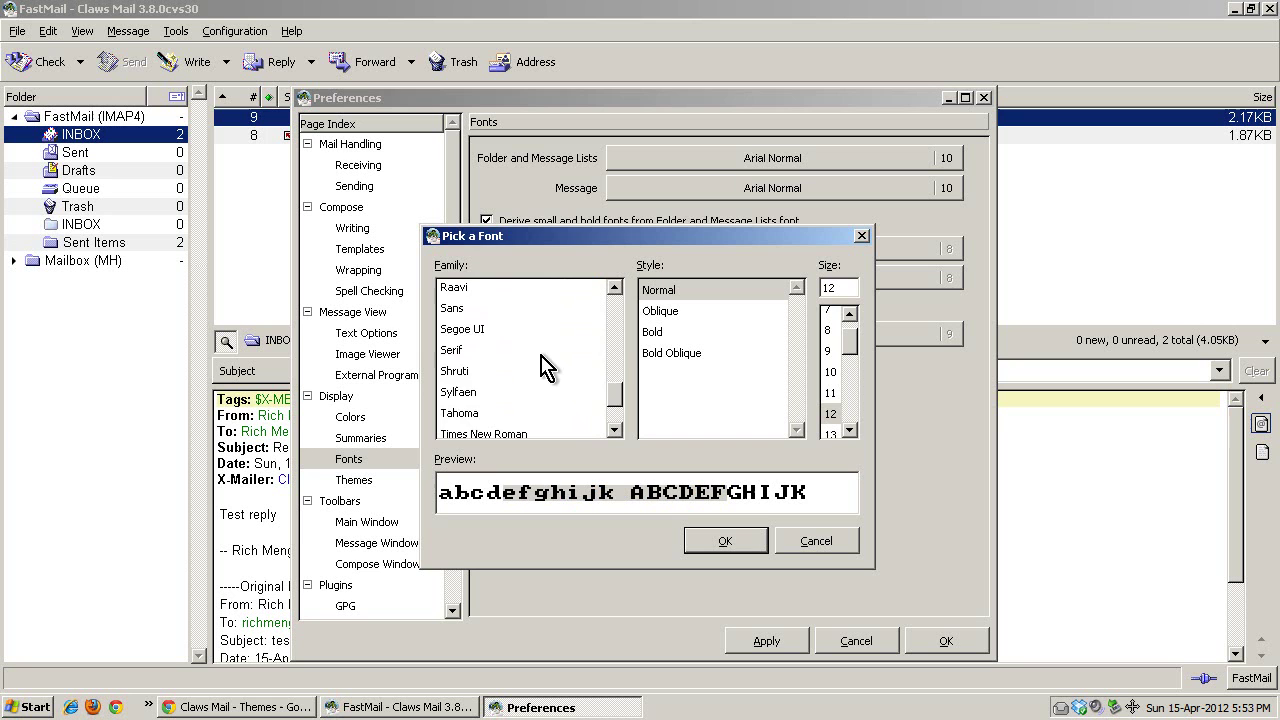
{"action": "scroll", "coordinate": [540, 368], "scroll_direction": "up", "scroll_amount": 6}
{"action": "scroll", "coordinate": [540, 368], "scroll_direction": "up", "scroll_amount": 6}
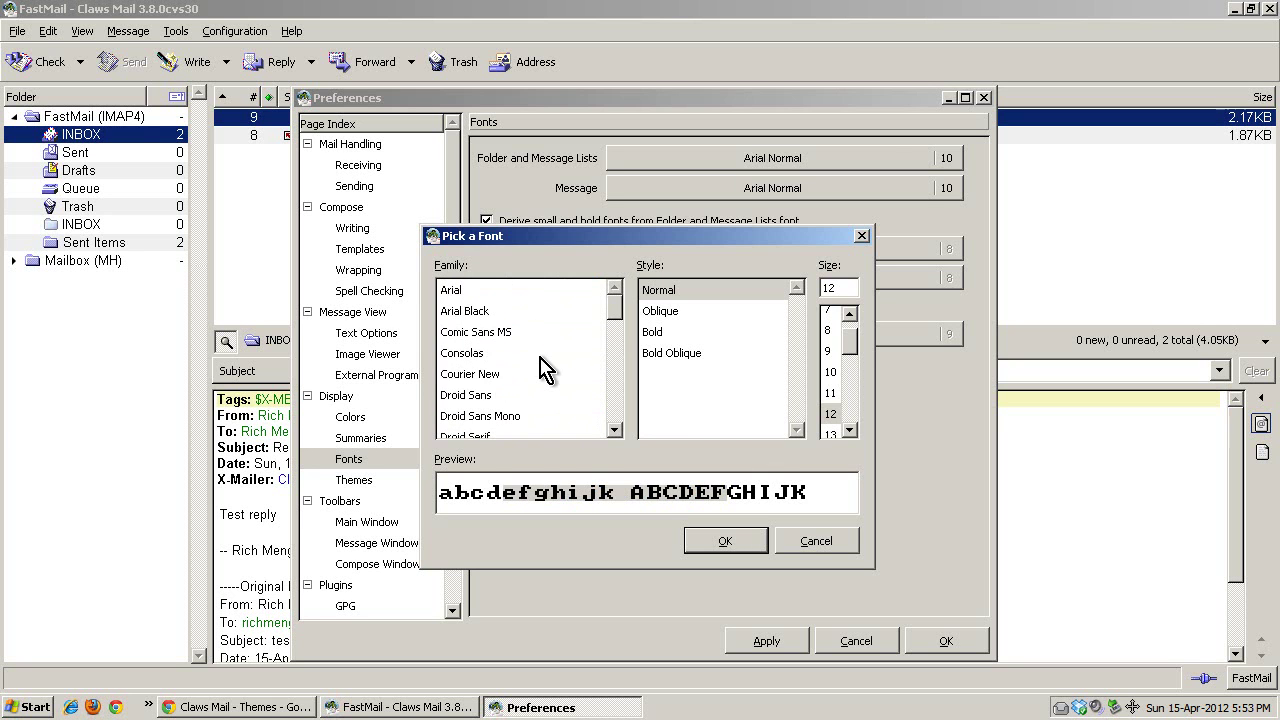
Set the message font to Courier New Normal, size 12, and apply and close the preferences.
{"action": "left_click", "coordinate": [488, 374]}
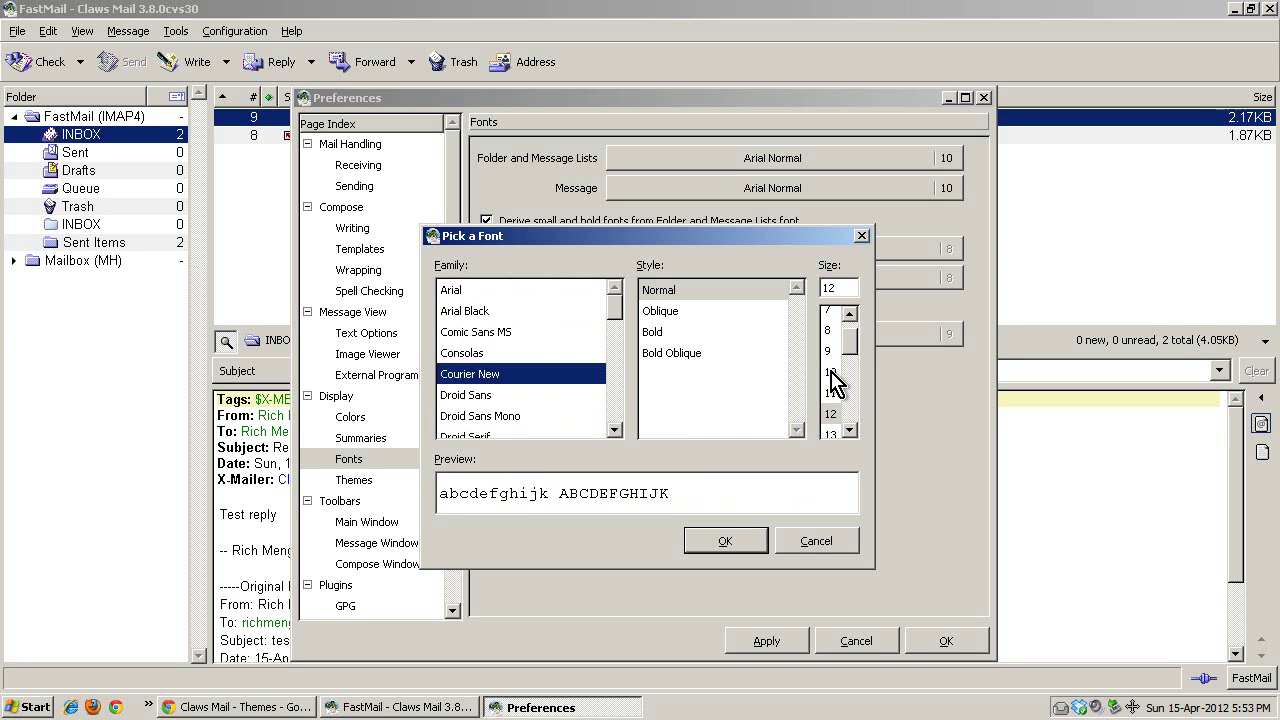
{"action": "left_click", "coordinate": [828, 413]}
{"action": "left_click", "coordinate": [727, 541]}
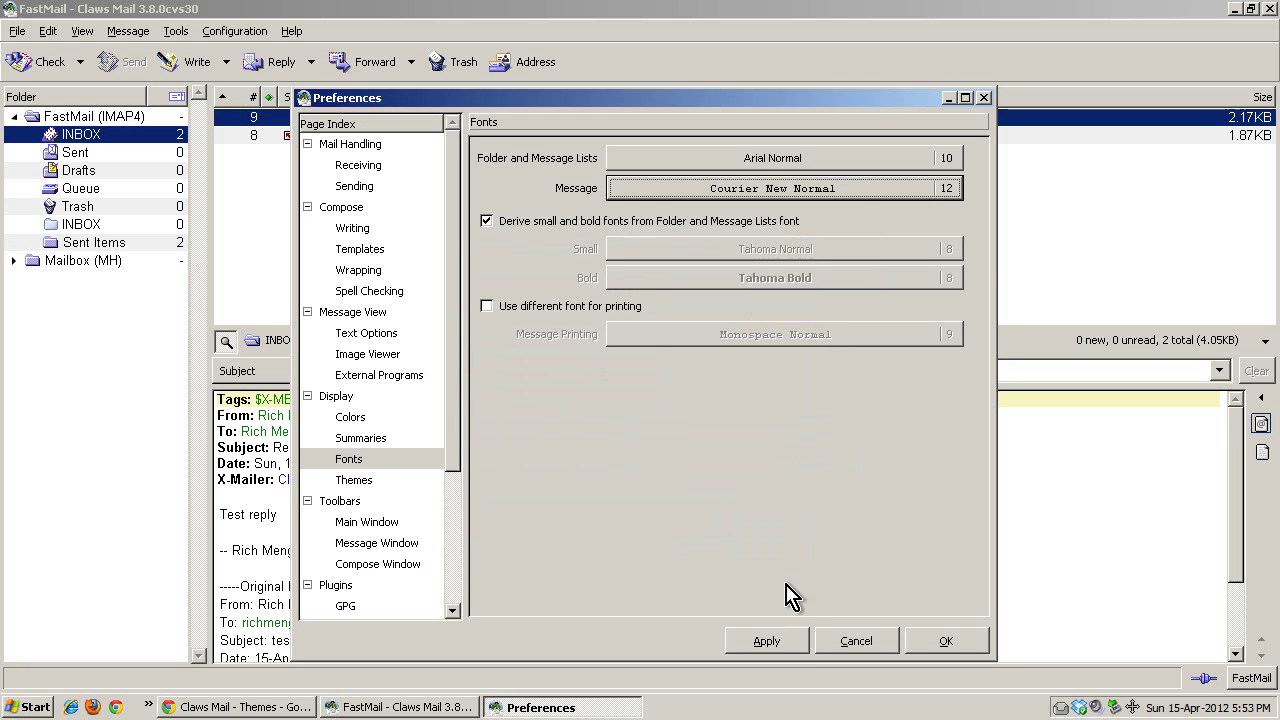
{"action": "left_click", "coordinate": [766, 641]}
{"action": "left_click", "coordinate": [944, 641]}
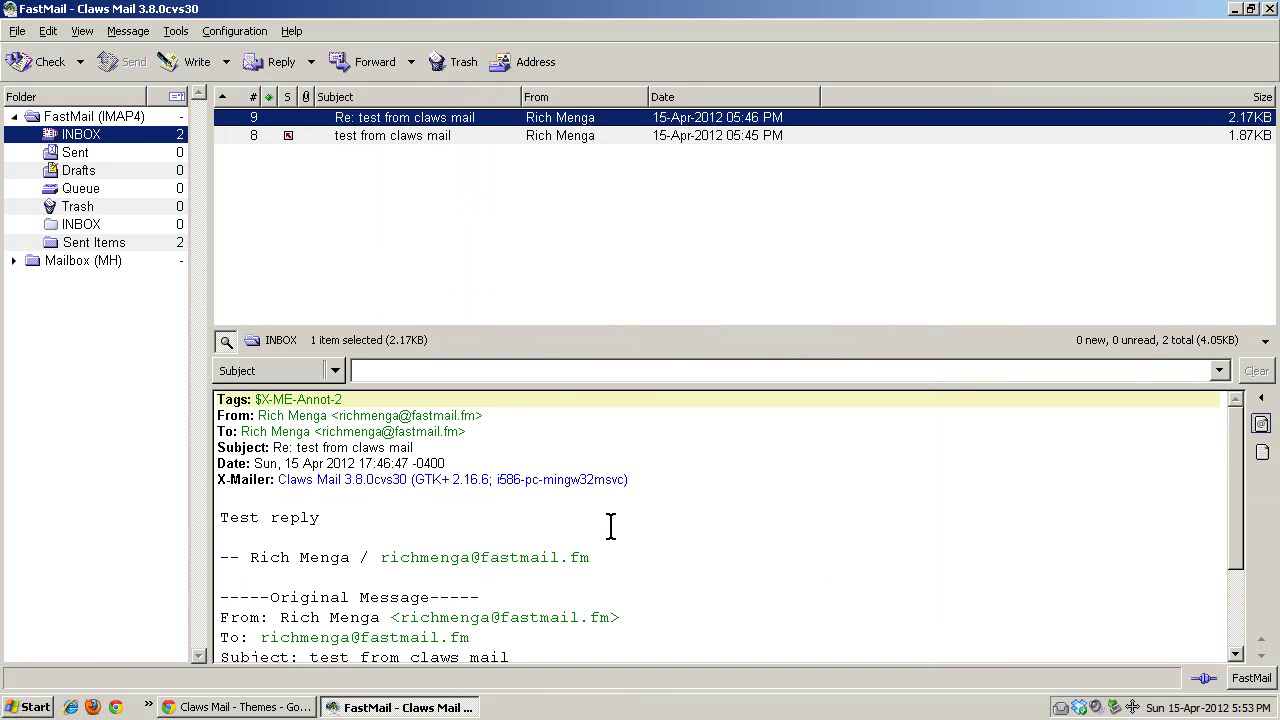
Examine INBOX messages 9 and 8 in the new message font, ending on message 9.
{"action": "scroll", "coordinate": [608, 523], "scroll_direction": "down", "scroll_amount": 2}
{"action": "scroll", "coordinate": [344, 548], "scroll_direction": "up", "scroll_amount": 2}
{"action": "scroll", "coordinate": [343, 543], "scroll_direction": "down", "scroll_amount": 2}
{"action": "scroll", "coordinate": [343, 540], "scroll_direction": "up", "scroll_amount": 1}
{"action": "left_click", "coordinate": [365, 140]}
{"action": "left_click", "coordinate": [367, 118]}
Start a new message, highlight part of its signature line and widen the compose window to about 88 characters.
{"action": "left_click", "coordinate": [190, 62]}
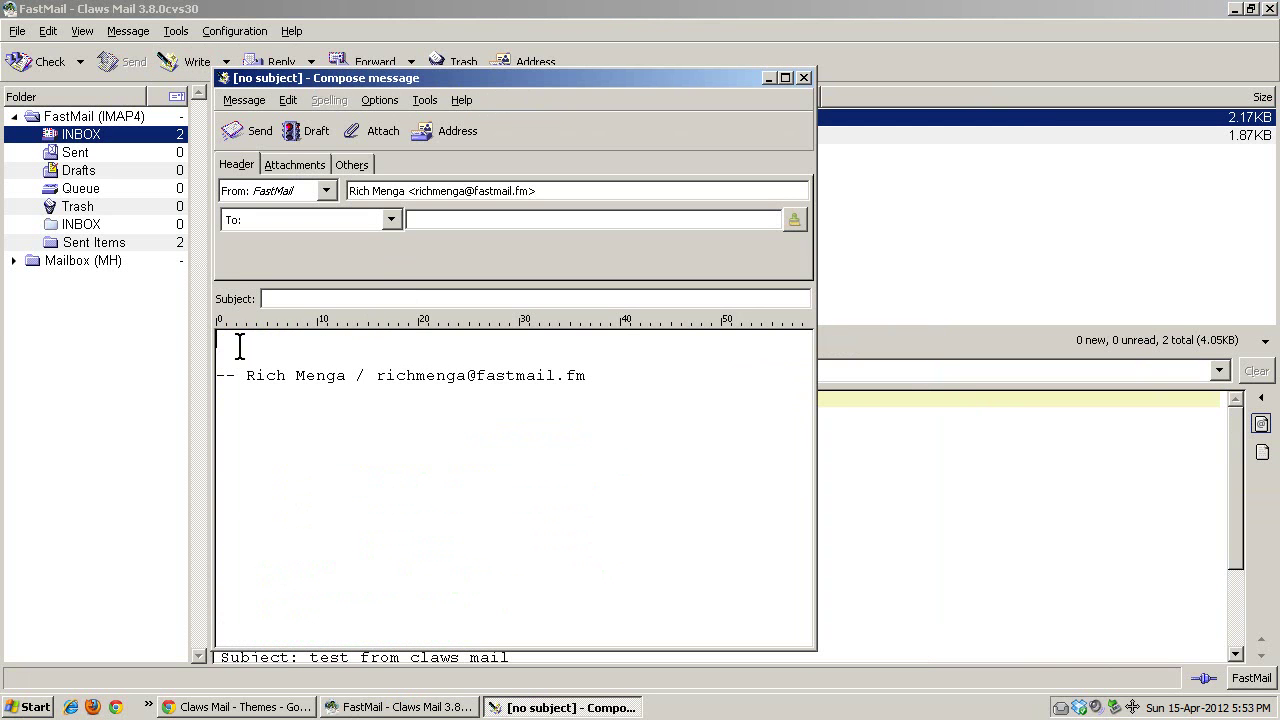
{"action": "left_click_drag", "start_coordinate": [226, 378], "coordinate": [537, 385]}
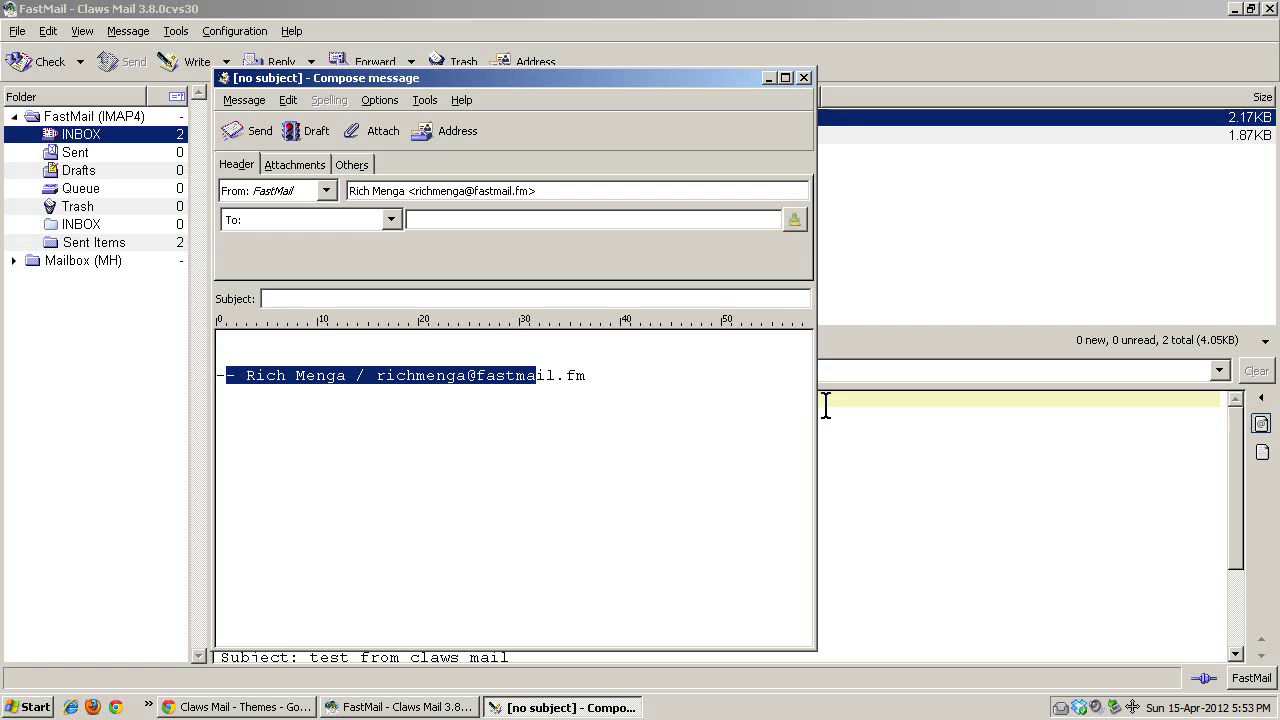
{"action": "left_click_drag", "start_coordinate": [817, 403], "coordinate": [1095, 423]}
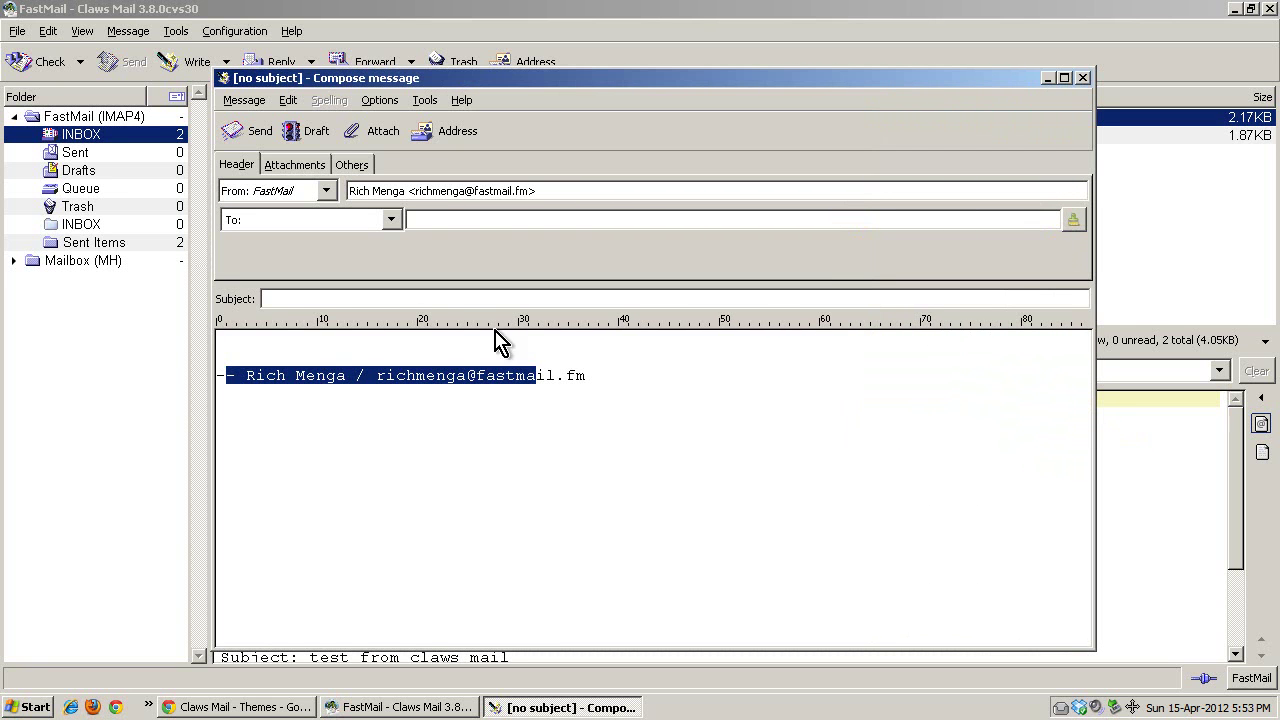
Enter filler text beginning "as sda sad das sad" in the message body until it wraps onto a second line, and close the compose window.
{"action": "left_click", "coordinate": [350, 346]}
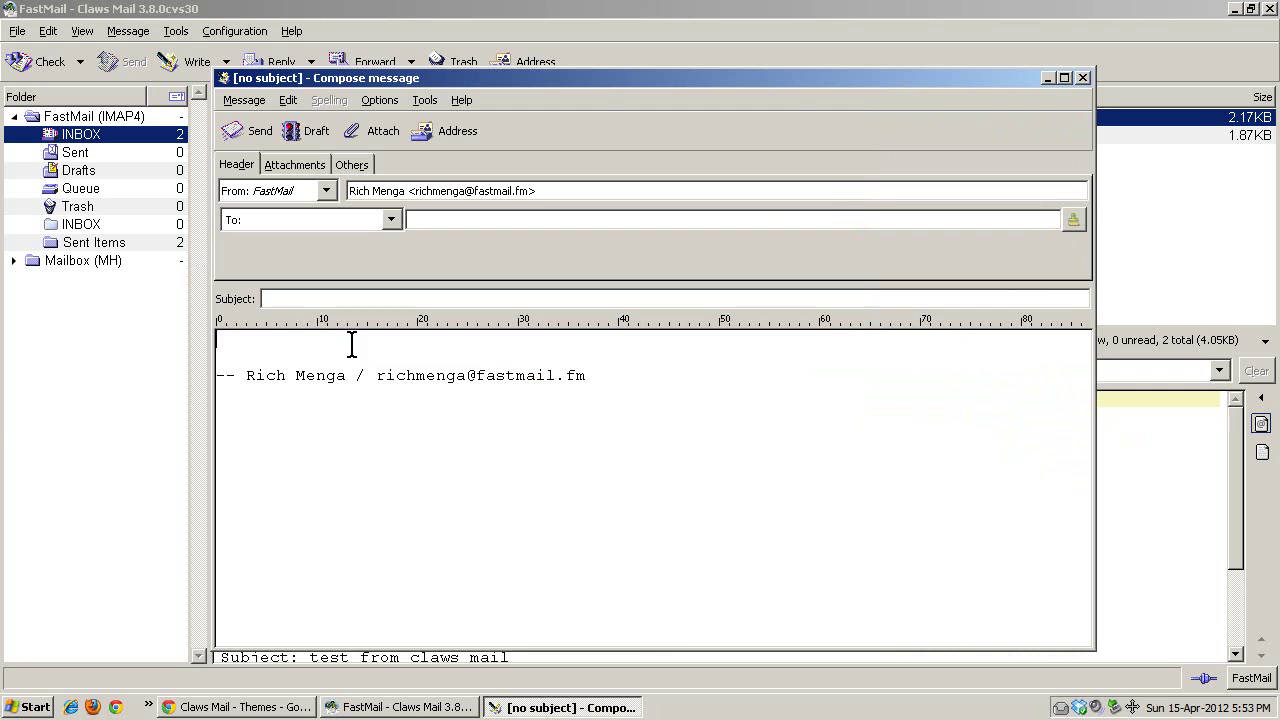
{"action": "type", "text": "as sda sad das sad d dsa sdadsa ds dsa "}
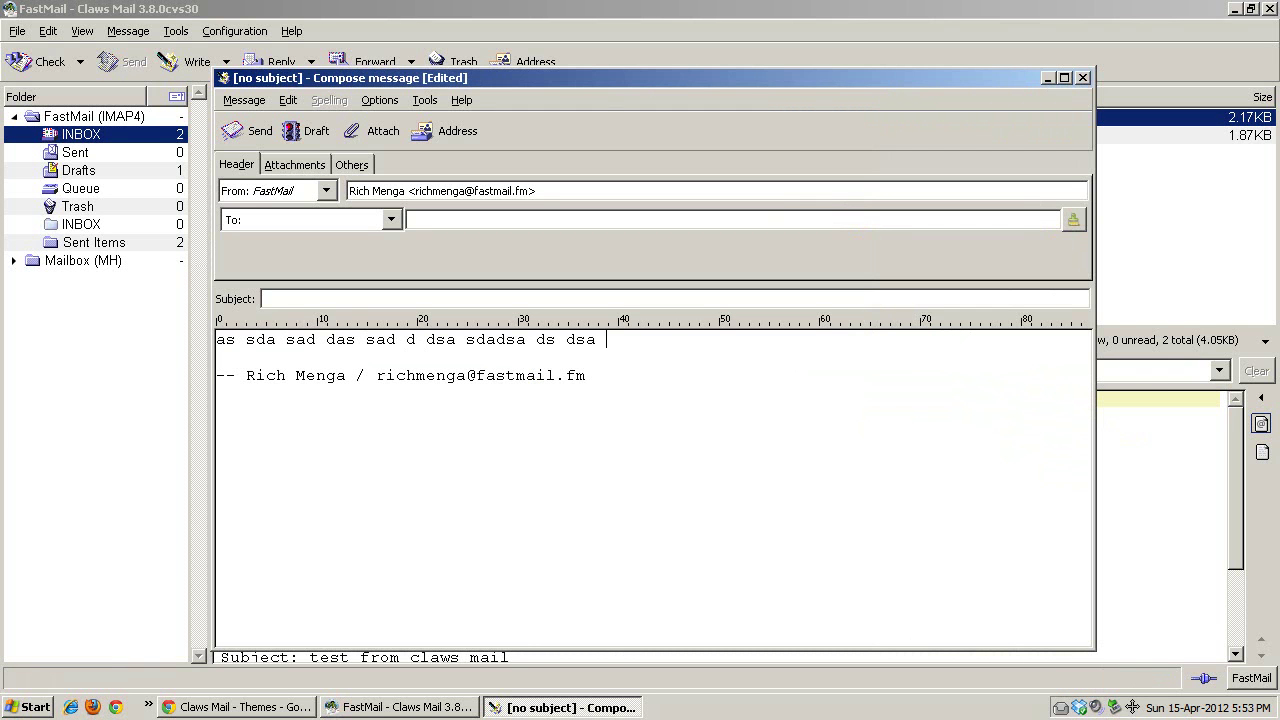
{"action": "type", "text": "dqw dqw dwq dwqdq wdwq dwq dwq dwq dwq dwq"}
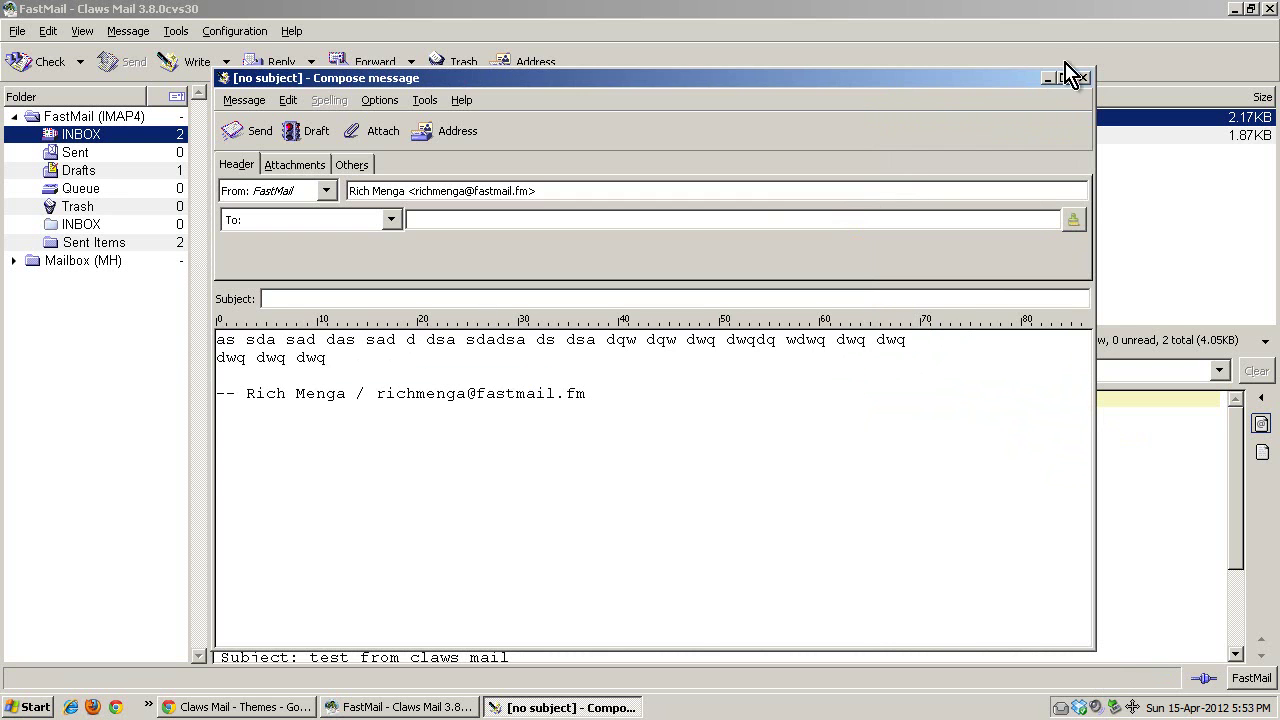
{"action": "left_click", "coordinate": [1082, 78]}
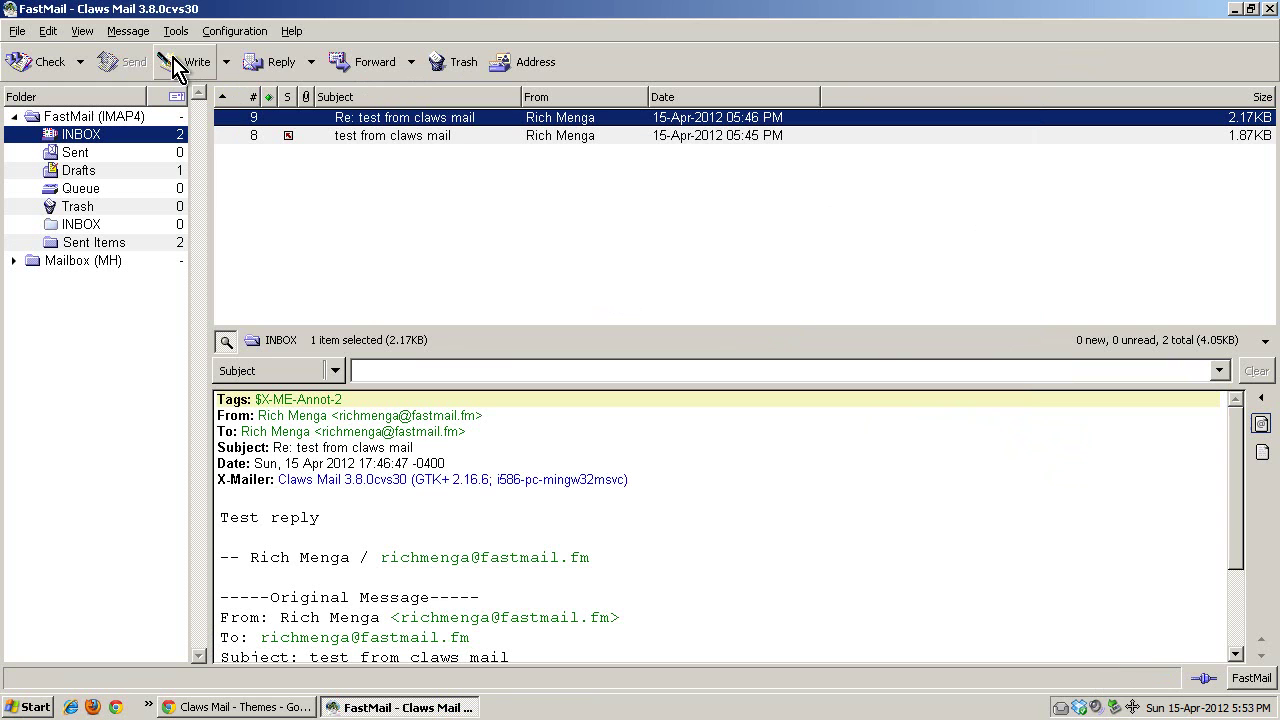
View the version and system information in the About Claws Mail window and close it.
{"action": "left_click", "coordinate": [291, 31]}
{"action": "left_click", "coordinate": [305, 133]}
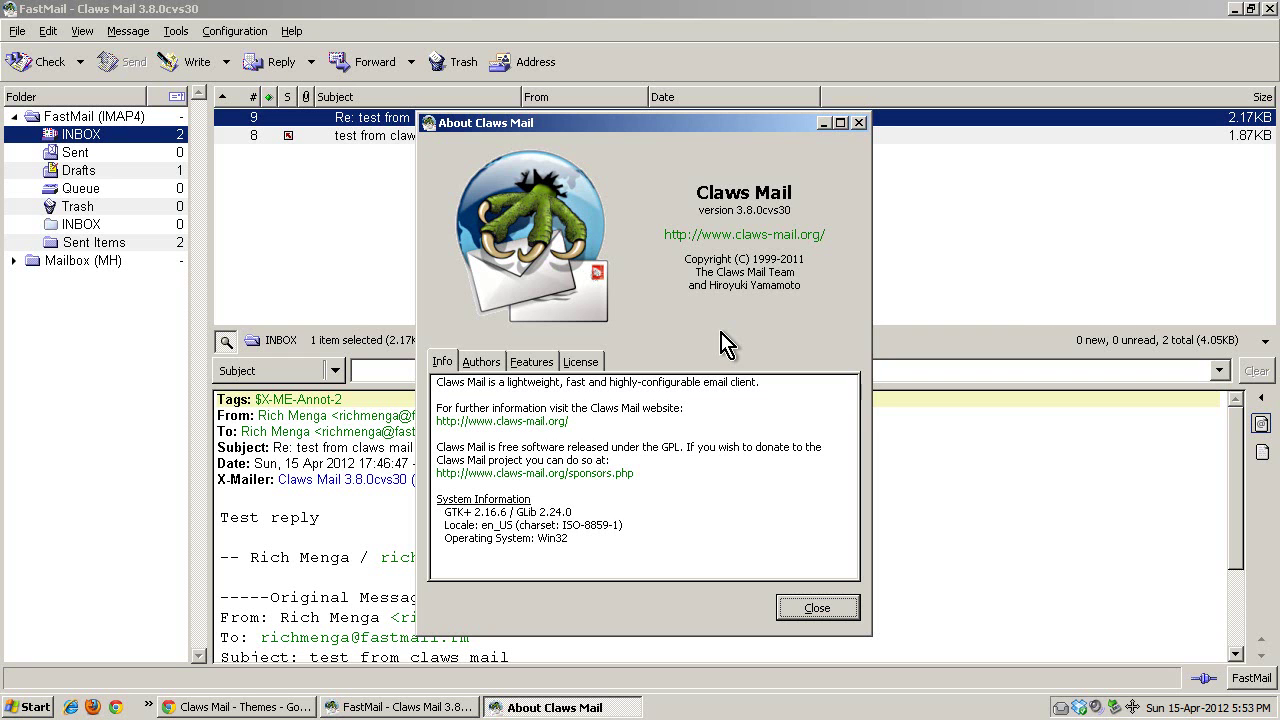
{"action": "left_click", "coordinate": [858, 122]}
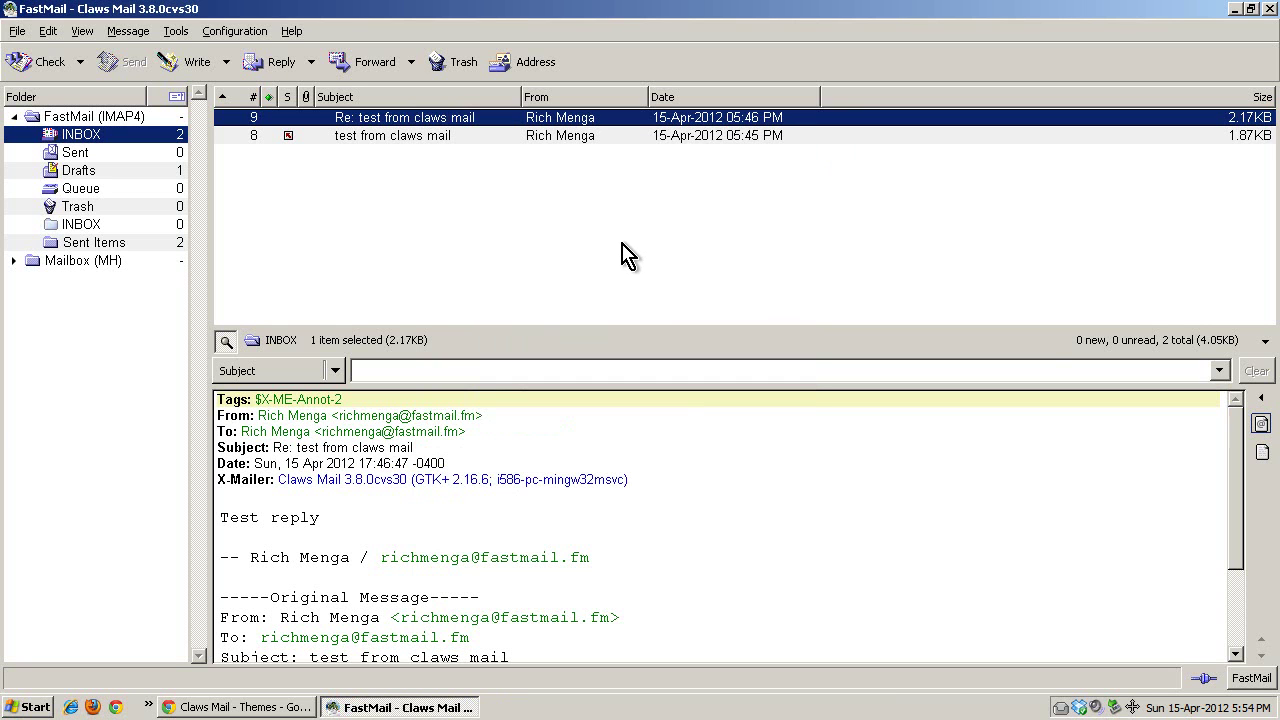
Switch message 9 repeatedly between its full view with headers and its plain body text, ending on the full view.
{"action": "left_click", "coordinate": [1261, 452]}
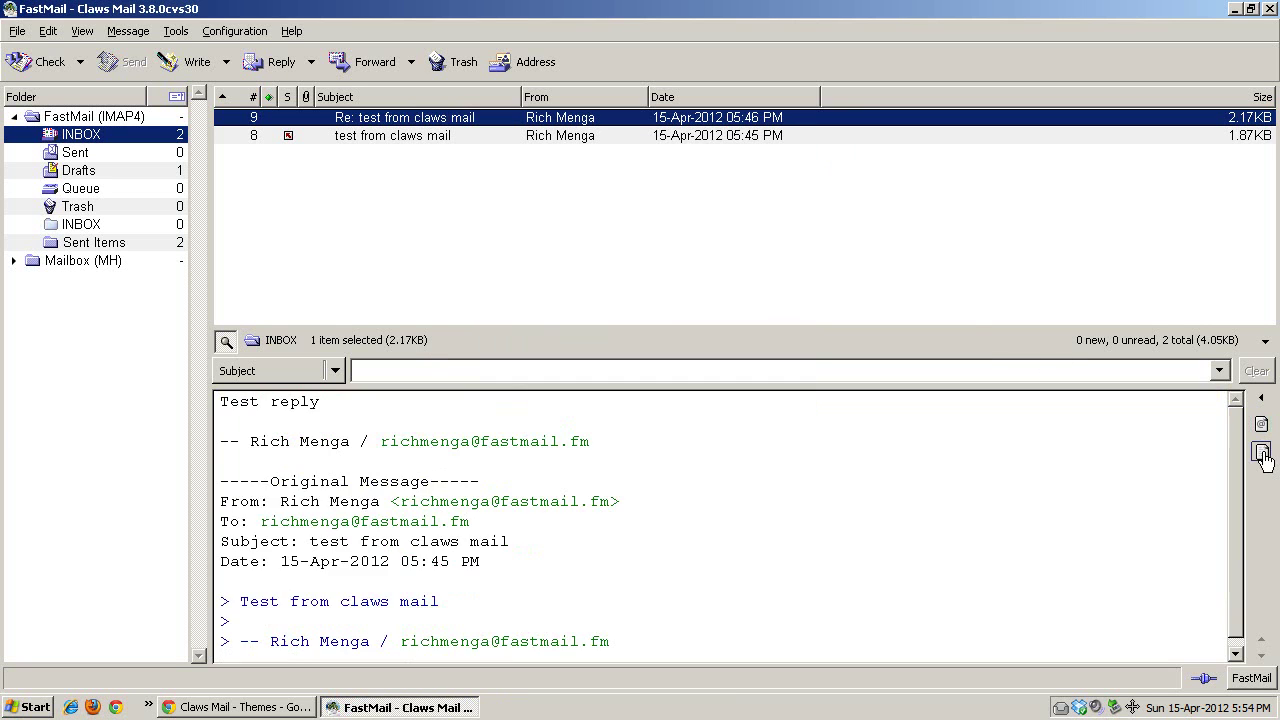
{"action": "left_click", "coordinate": [1261, 425]}
{"action": "left_click", "coordinate": [1261, 455]}
{"action": "left_click", "coordinate": [1261, 428]}
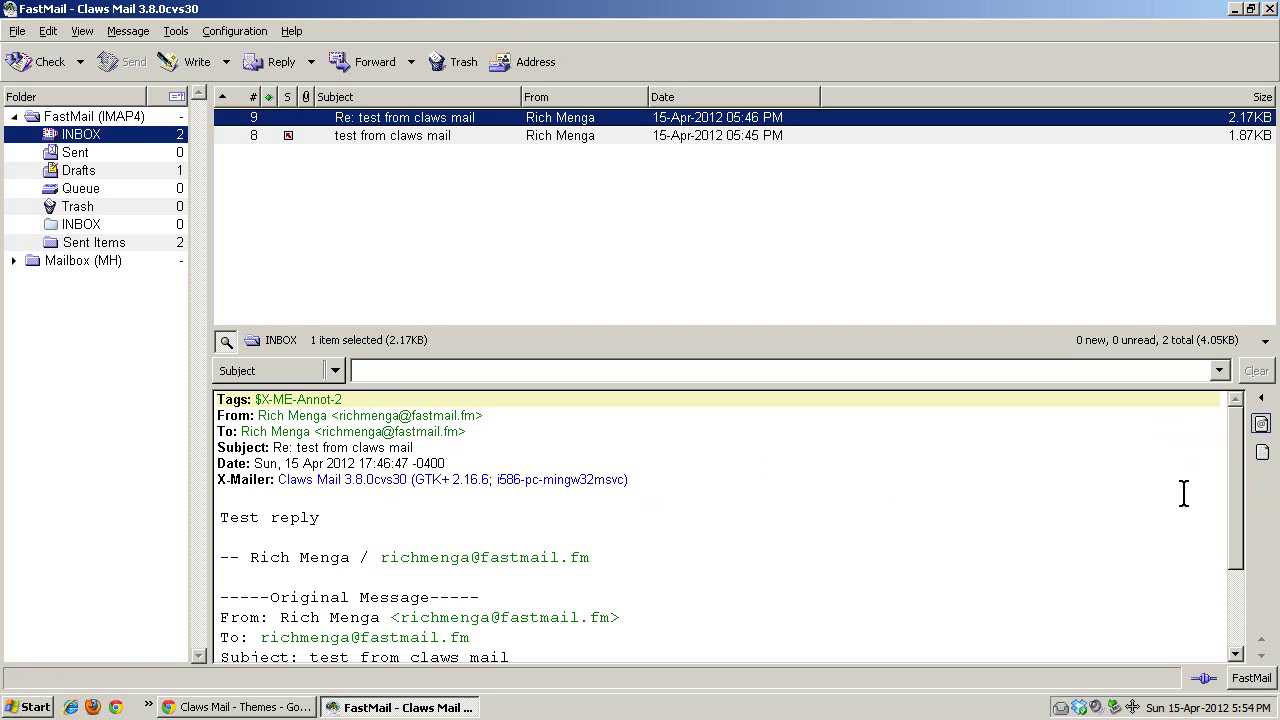
{"action": "left_click", "coordinate": [1260, 457]}
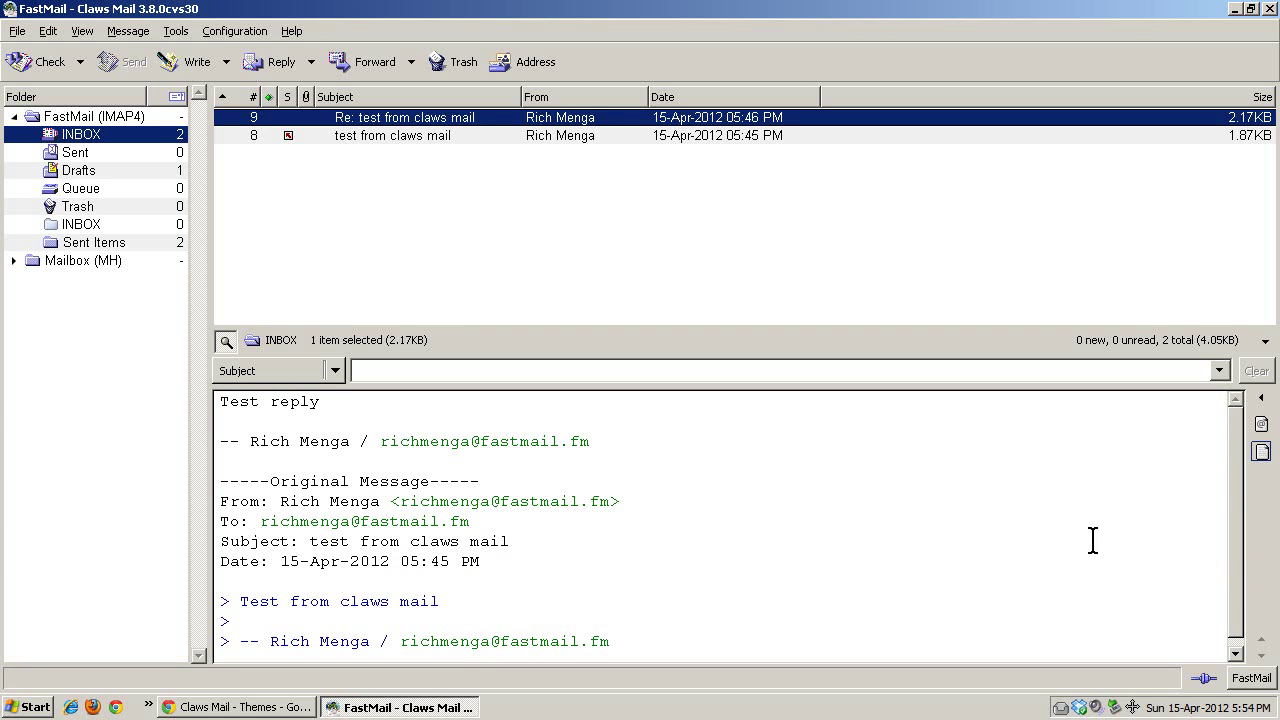
{"action": "left_click", "coordinate": [1262, 424]}
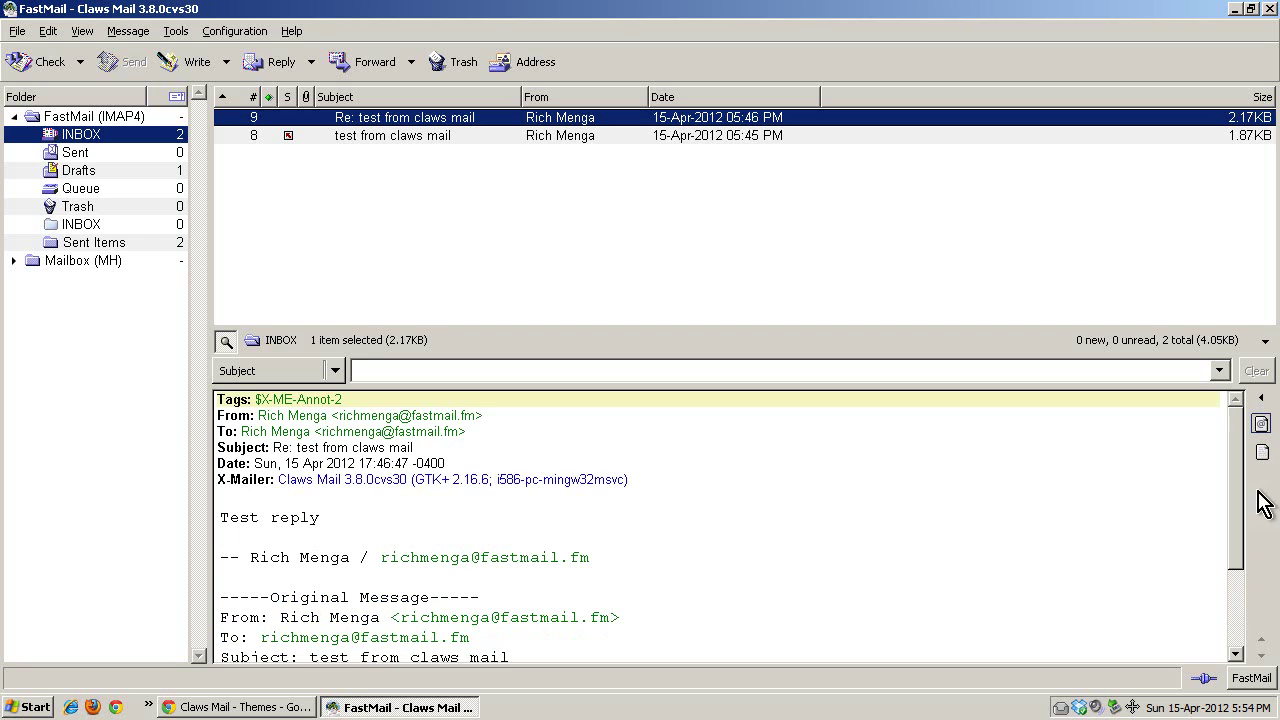